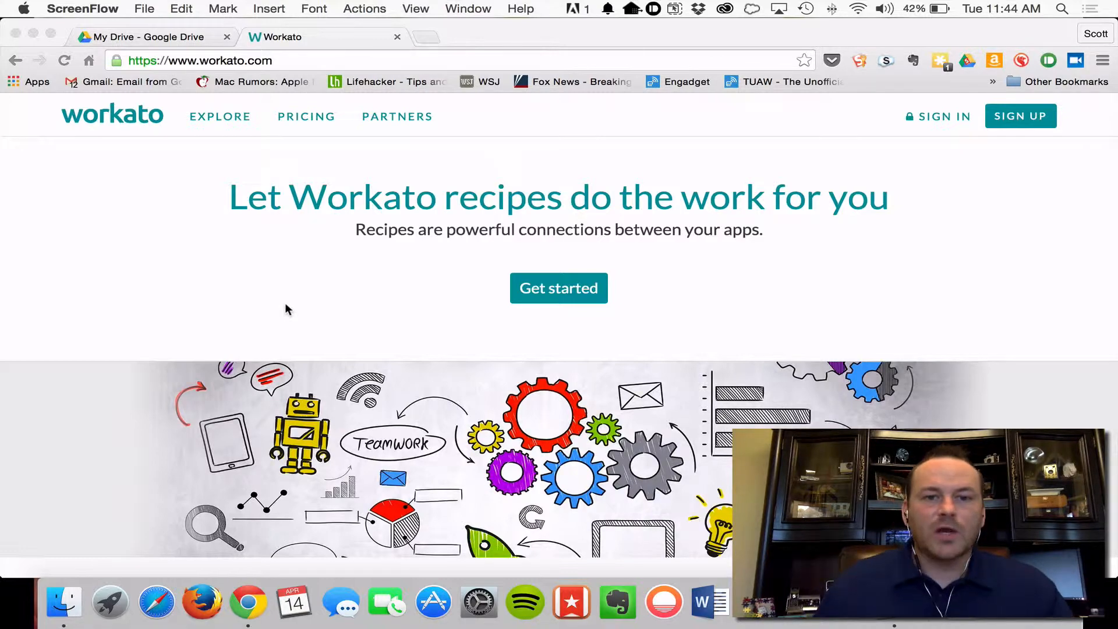
- Review the Workato homepage, examining the example recipe, the workflow automation diagram and the network of supported apps
{"action": "scroll", "coordinate": [389, 312], "scroll_direction": "down", "scroll_amount": 4}
{"action": "scroll", "coordinate": [391, 312], "scroll_direction": "down", "scroll_amount": 12}
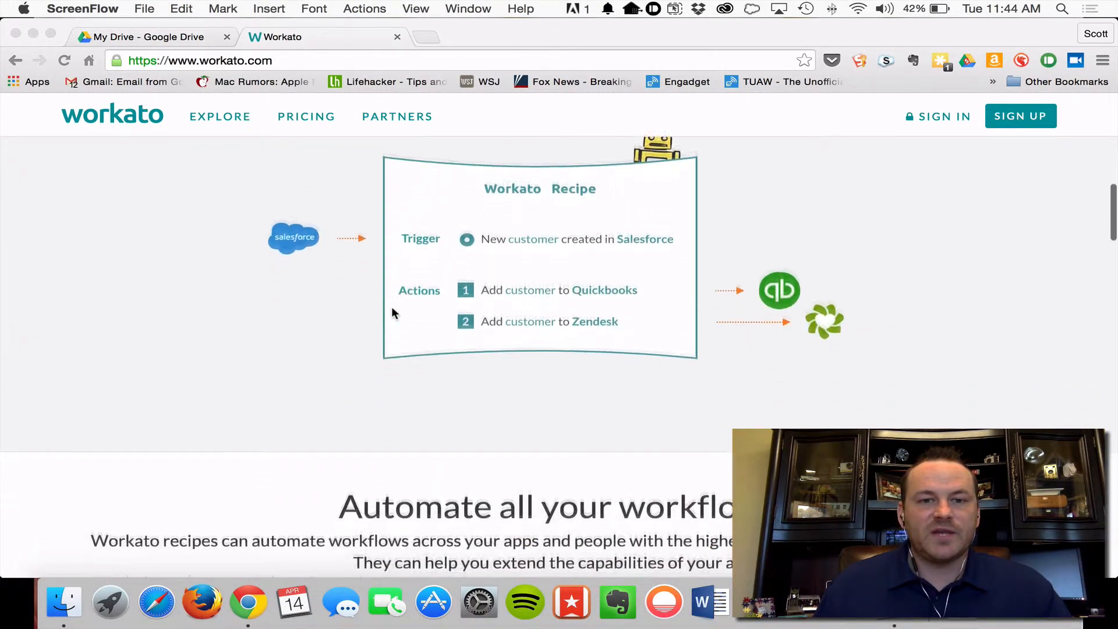
{"action": "scroll", "coordinate": [392, 307], "scroll_direction": "down", "scroll_amount": 3}
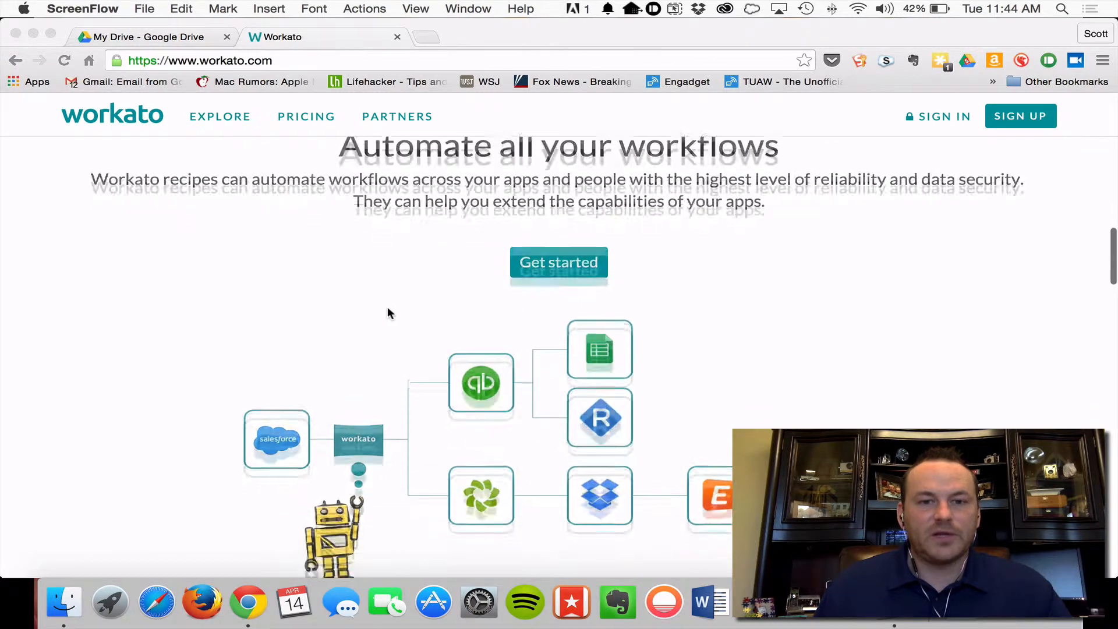
{"action": "scroll", "coordinate": [388, 312], "scroll_direction": "down", "scroll_amount": 1}
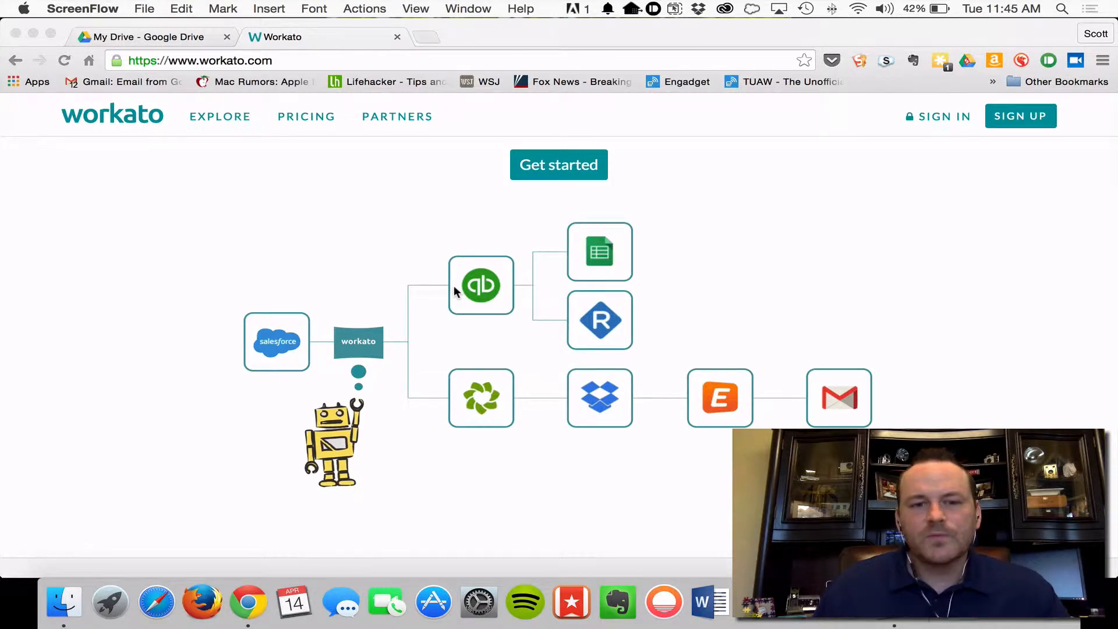
{"action": "scroll", "coordinate": [453, 286], "scroll_direction": "down", "scroll_amount": 10}
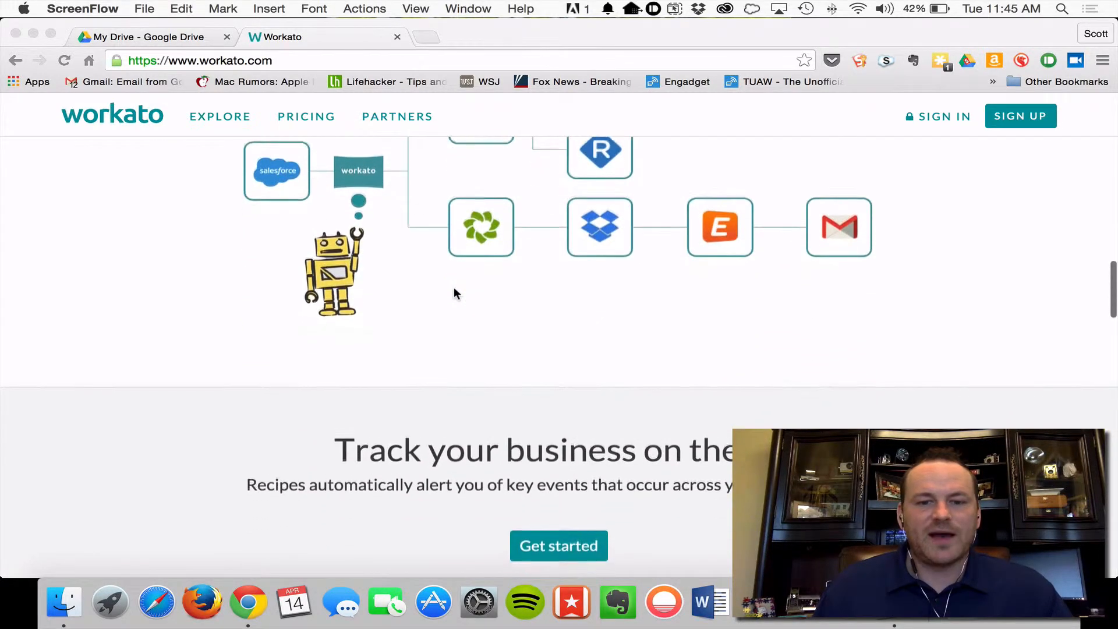
{"action": "scroll", "coordinate": [455, 293], "scroll_direction": "down", "scroll_amount": 6}
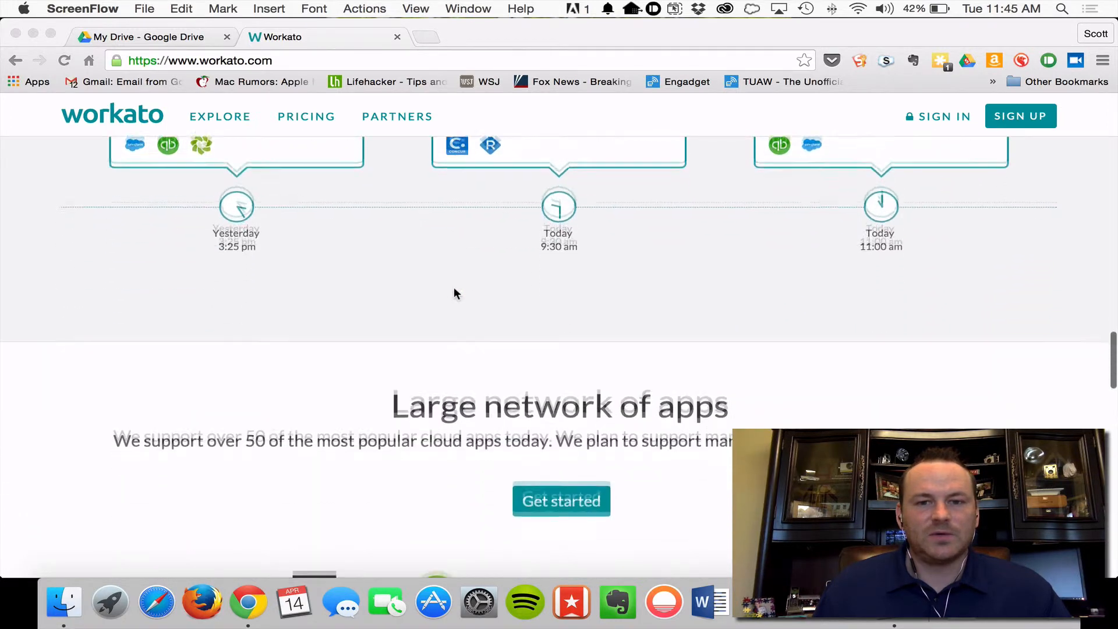
{"action": "scroll", "coordinate": [454, 292], "scroll_direction": "down", "scroll_amount": 5}
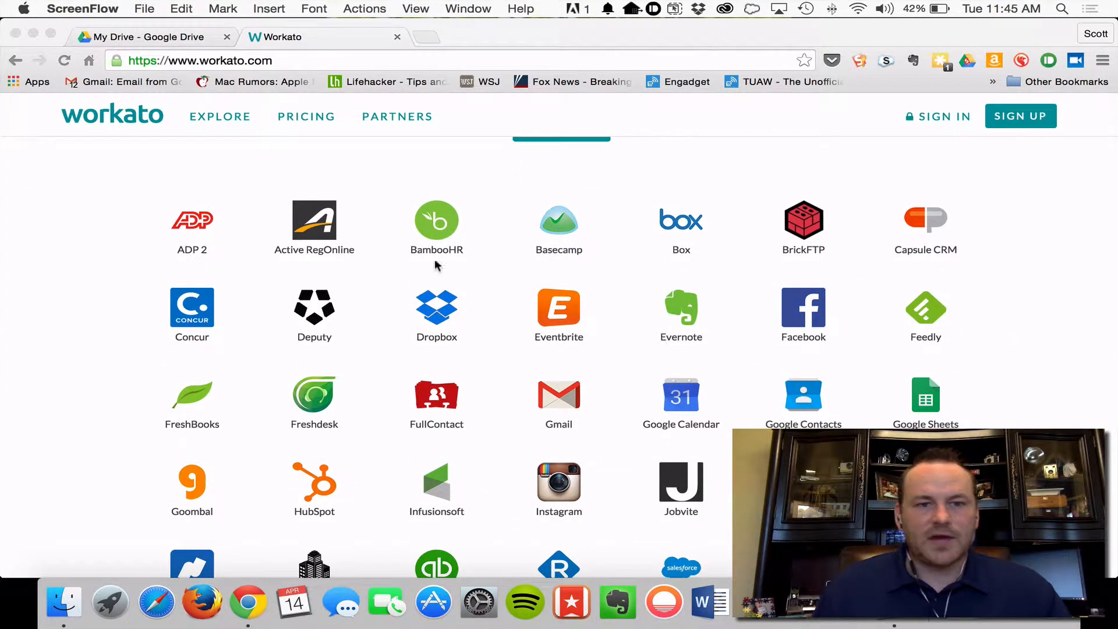
{"action": "scroll", "coordinate": [612, 292], "scroll_direction": "down", "scroll_amount": 1}
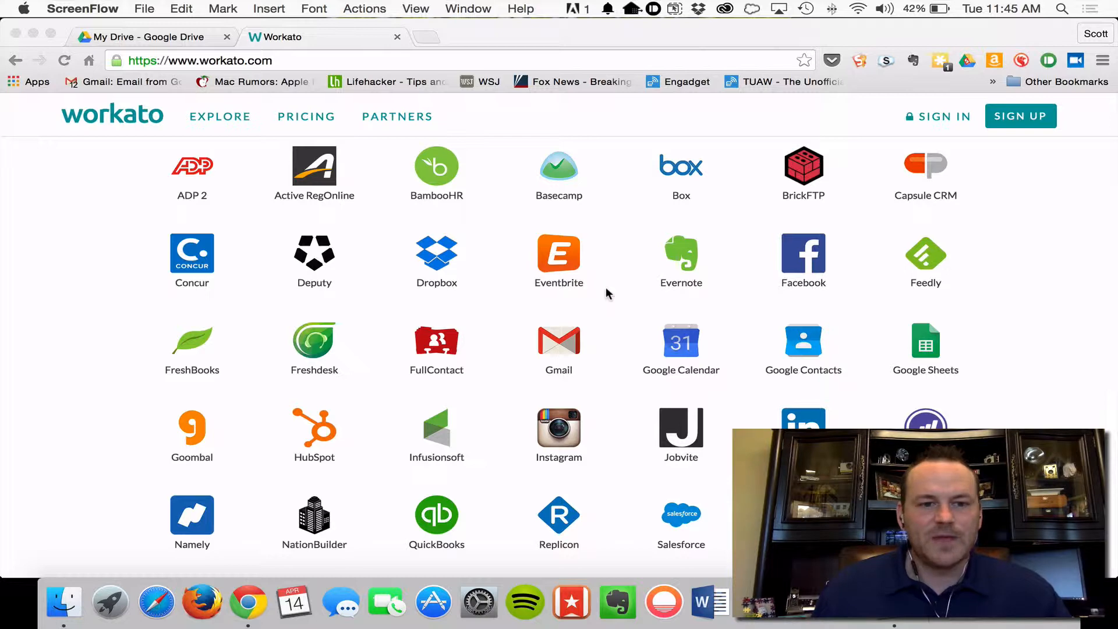
- Switch to Google Drive and create a new blank Google Form in My Drive
{"action": "left_click", "coordinate": [196, 37]}
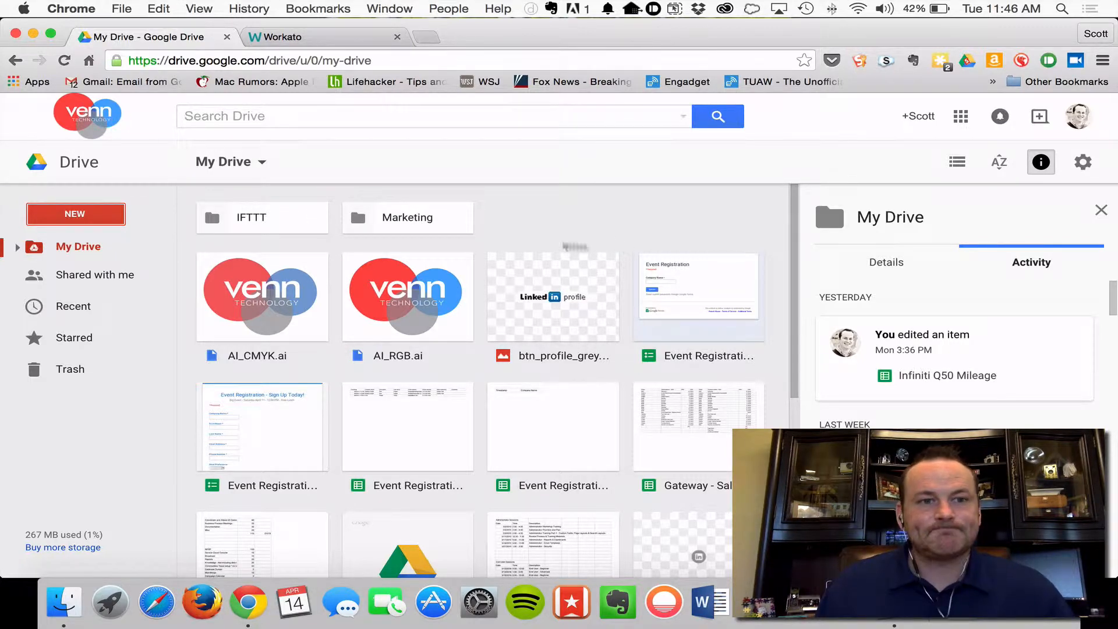
{"action": "left_click", "coordinate": [81, 223]}
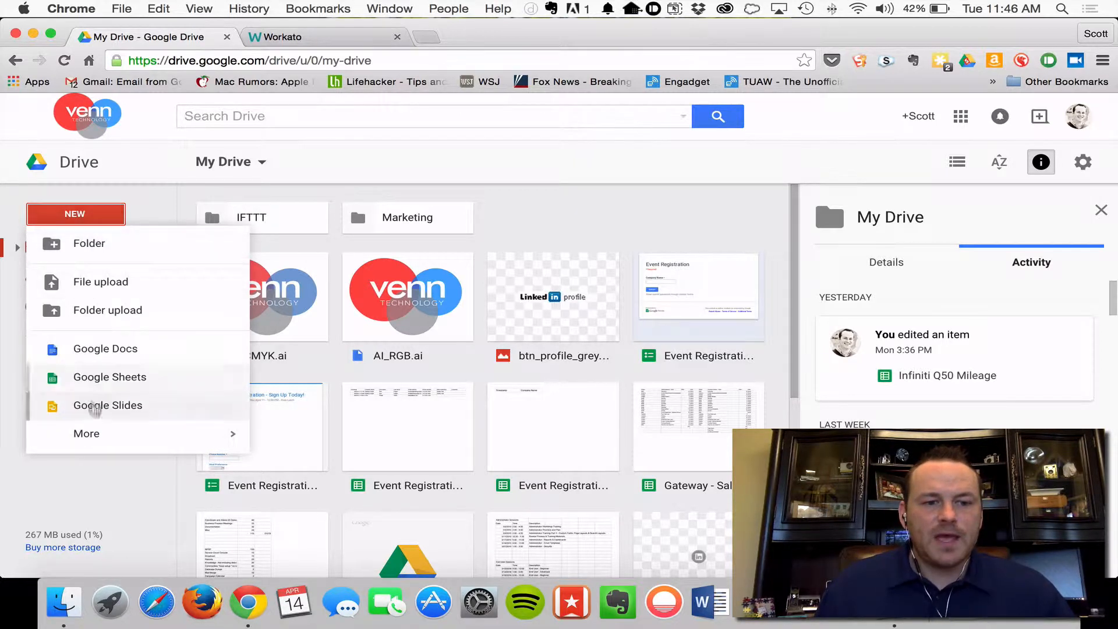
{"action": "mouse_move", "coordinate": [111, 431]}
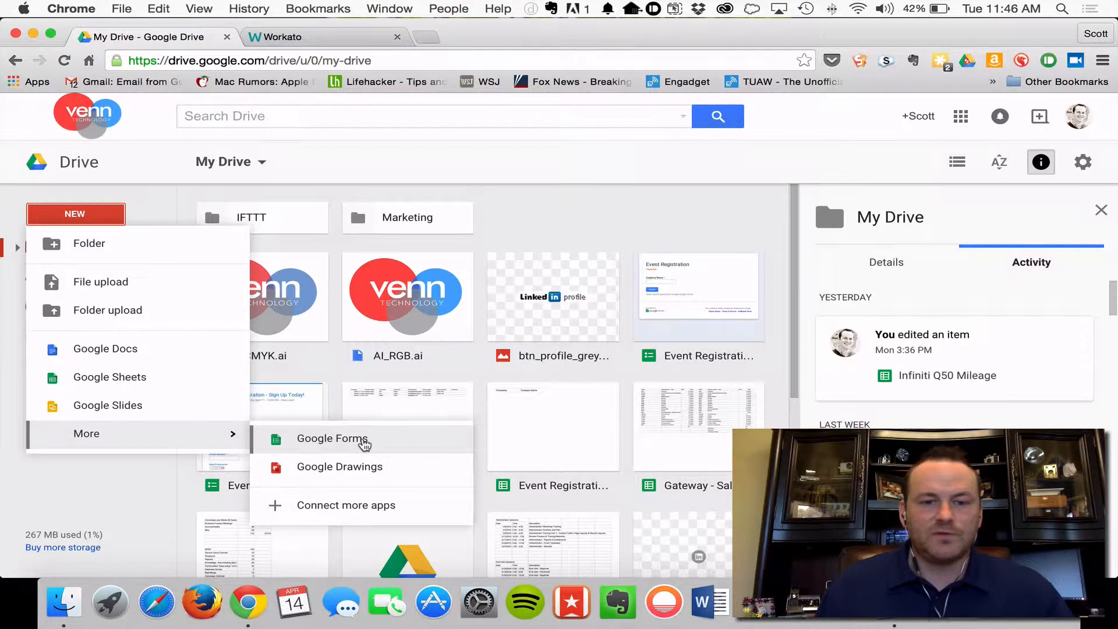
{"action": "left_click", "coordinate": [364, 445]}
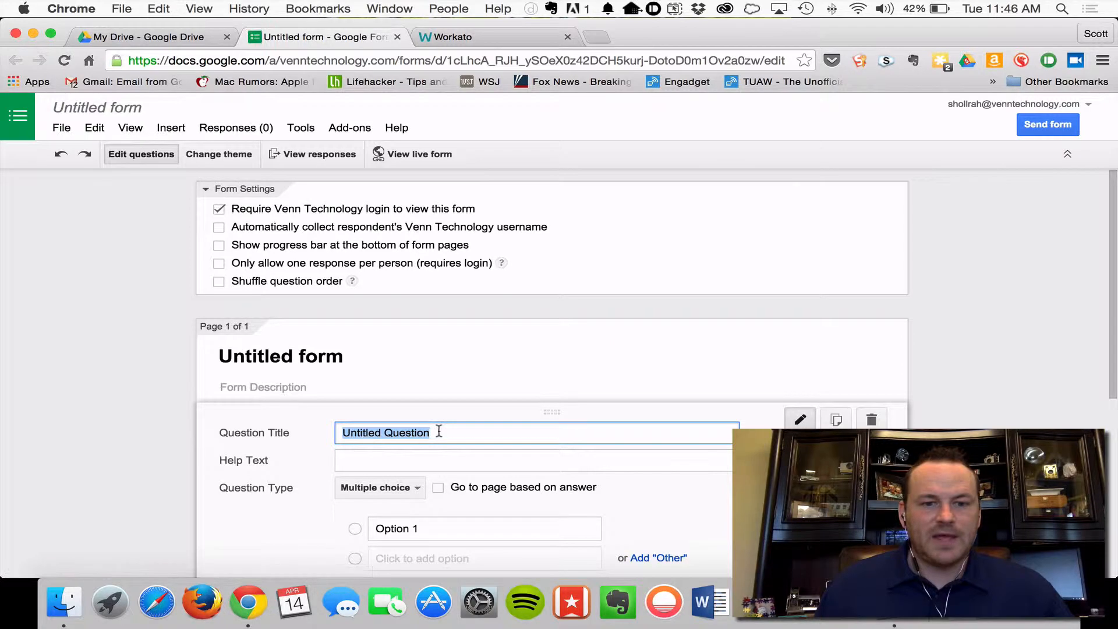
- Replace the untitled form's title with "Event Registration"
{"action": "left_click", "coordinate": [364, 357]}
{"action": "left_click_drag", "start_coordinate": [382, 364], "coordinate": [36, 343]}
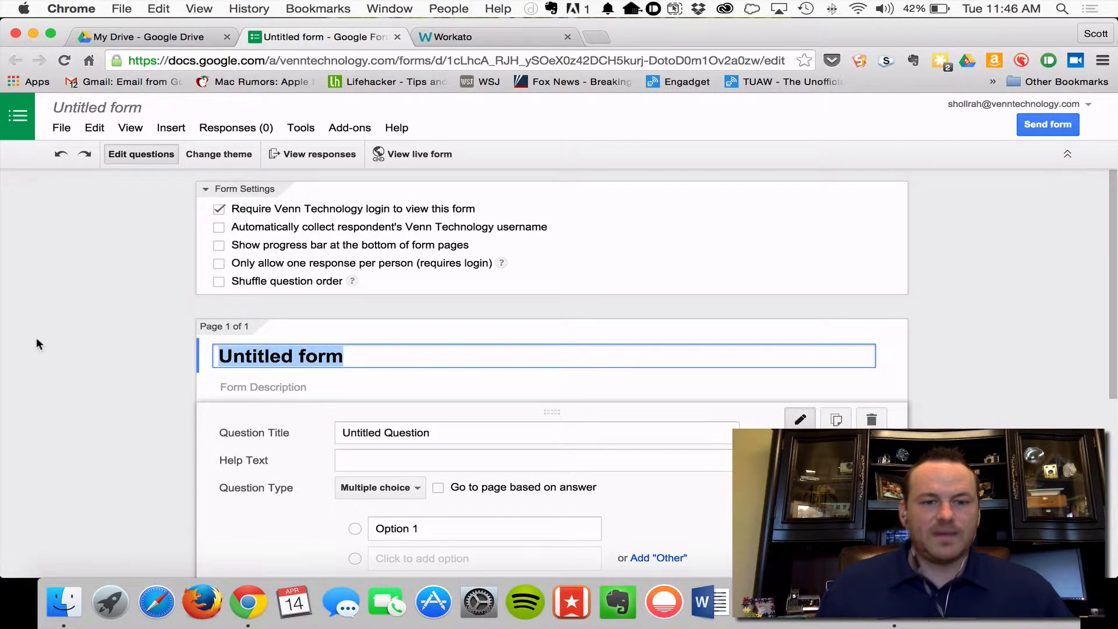
{"action": "type", "text": "E"}
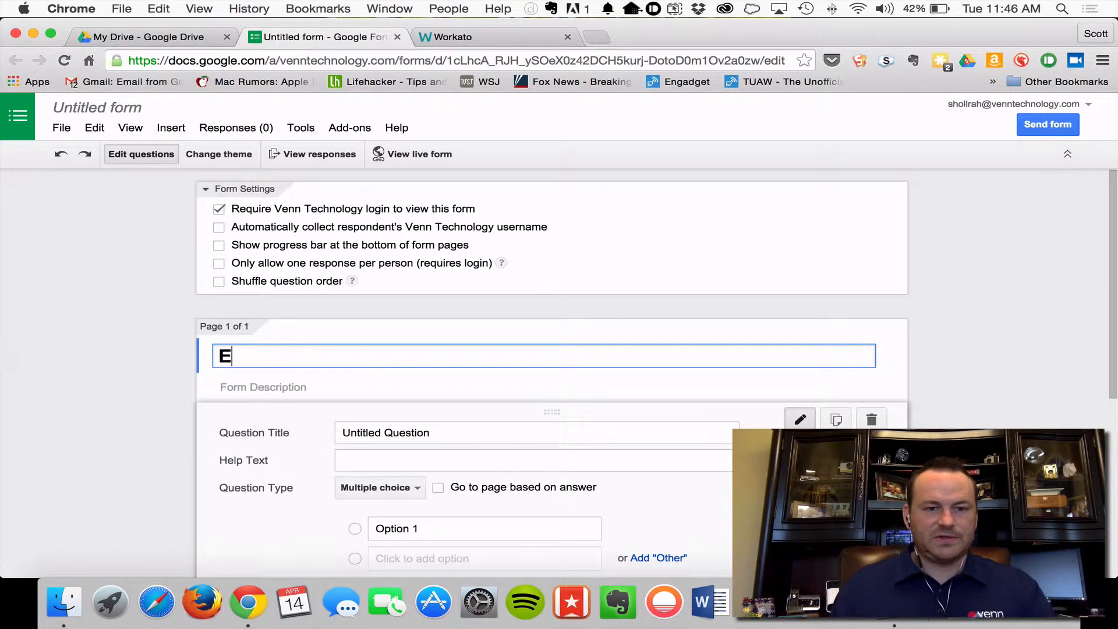
{"action": "type", "text": "vent Re"}
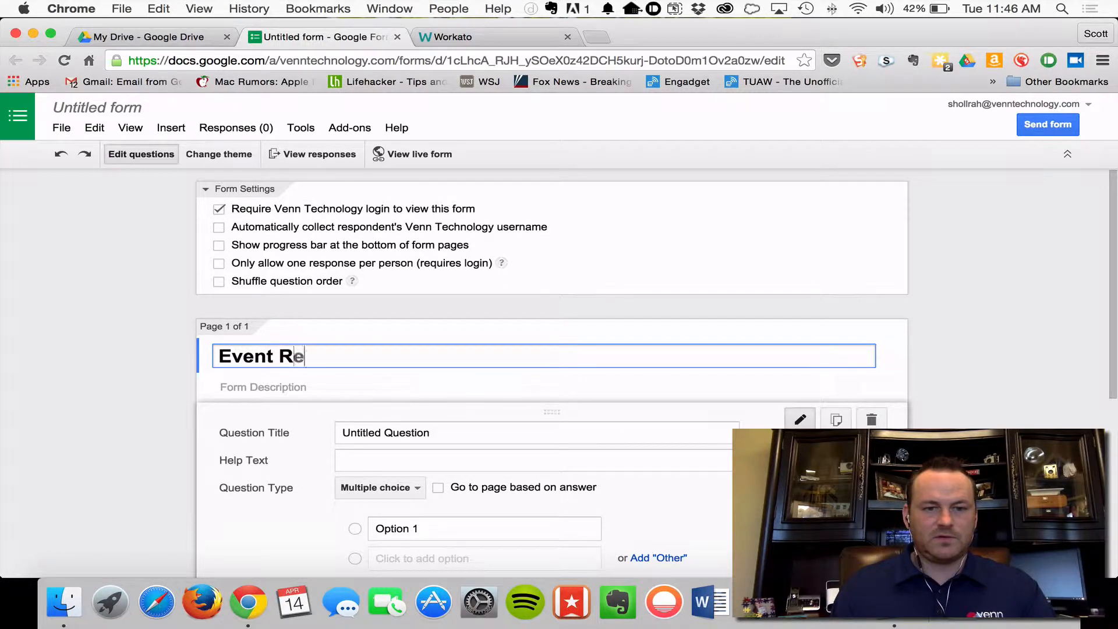
{"action": "type", "text": "gistration"}
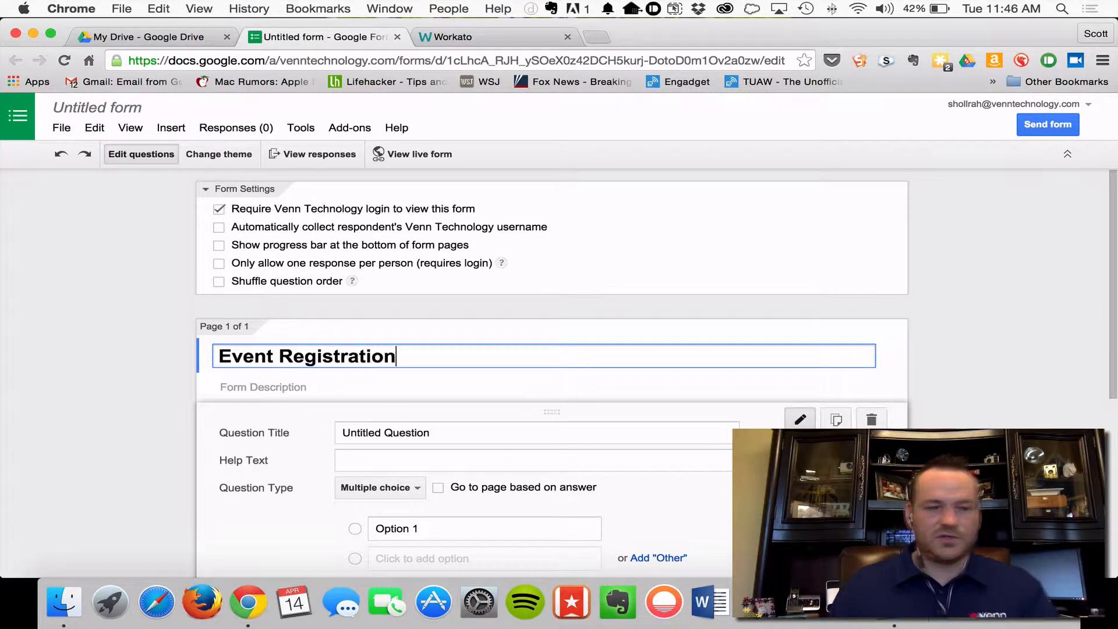
- Enter "The really, really big event!" as the form description
{"action": "left_click", "coordinate": [265, 387]}
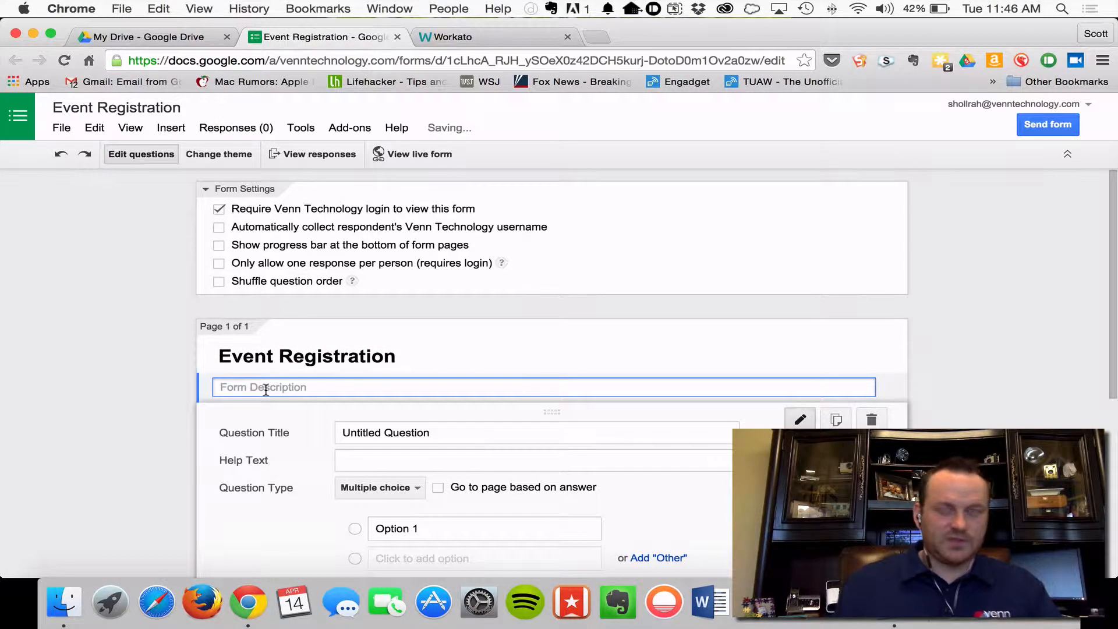
{"action": "type", "text": "The "}
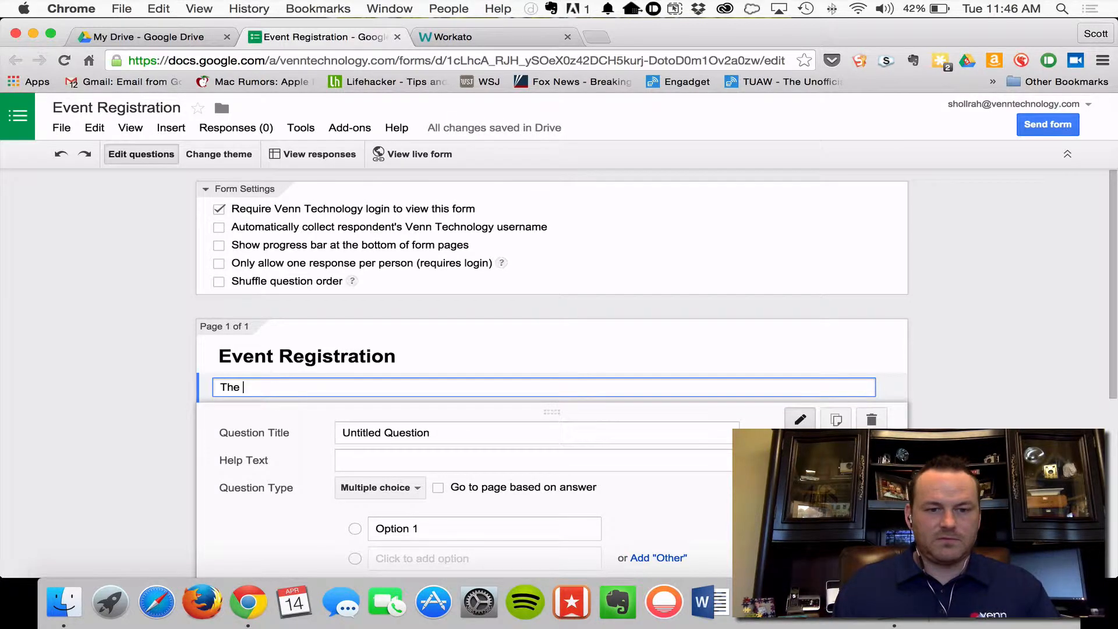
{"action": "type", "text": "really, reall"}
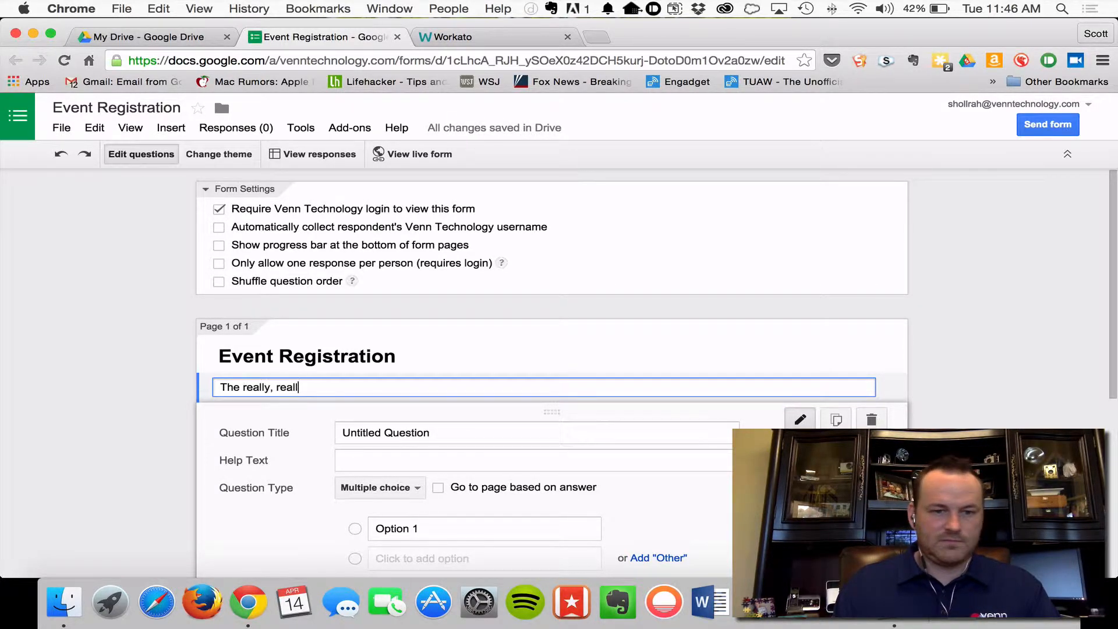
{"action": "type", "text": "y big event"}
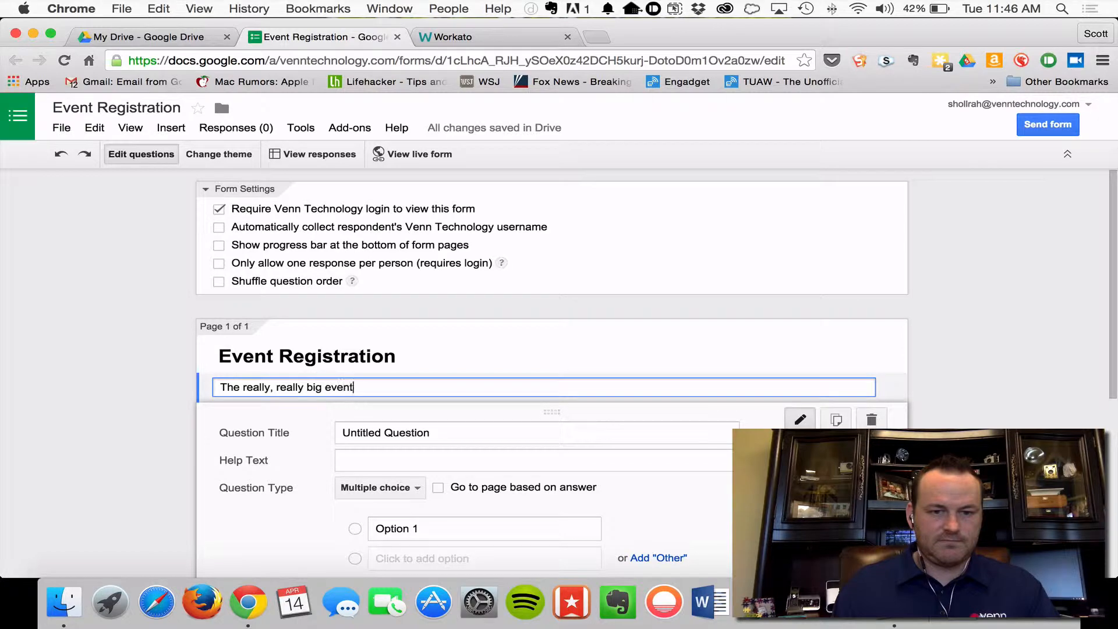
{"action": "type", "text": "!"}
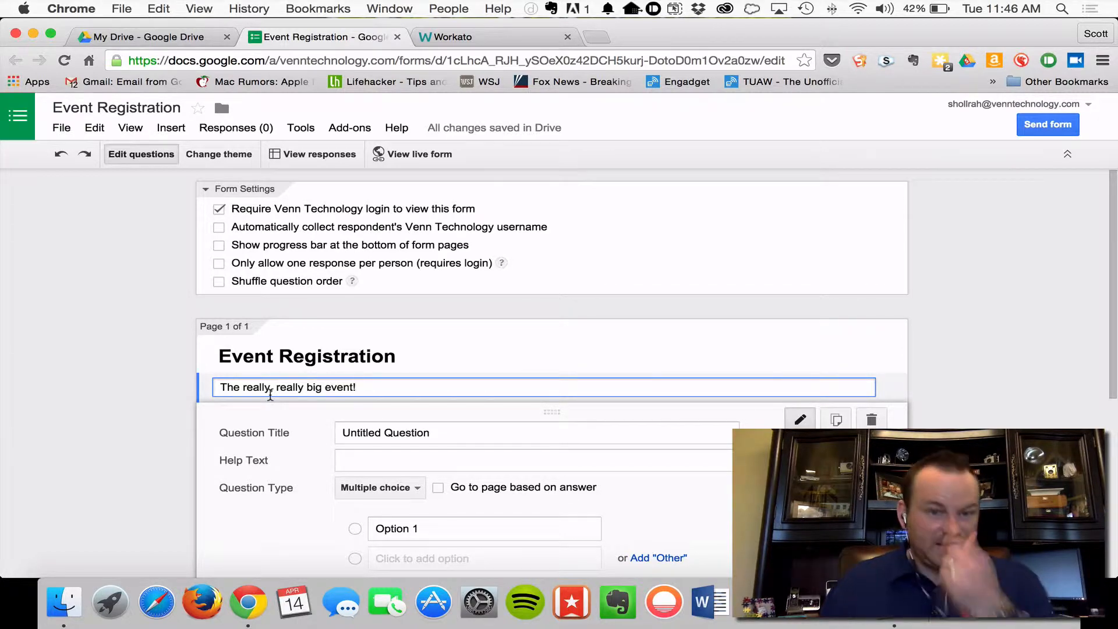
- Make the first question a Text question titled "Company Name" and mark it as required
{"action": "scroll", "coordinate": [274, 399], "scroll_direction": "down", "scroll_amount": 3}
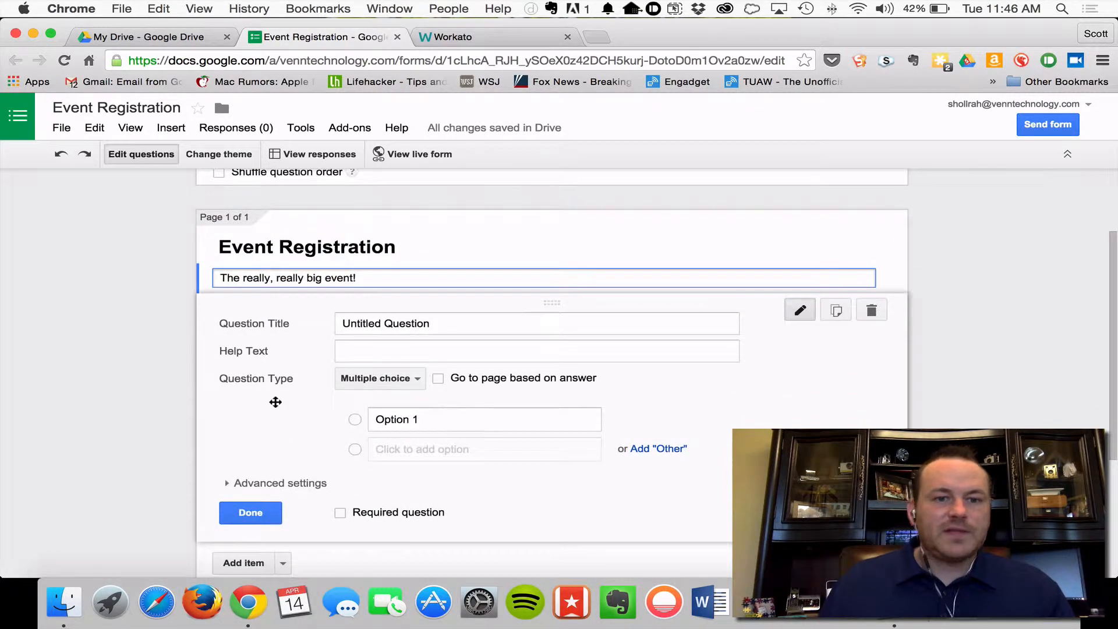
{"action": "left_click", "coordinate": [379, 379]}
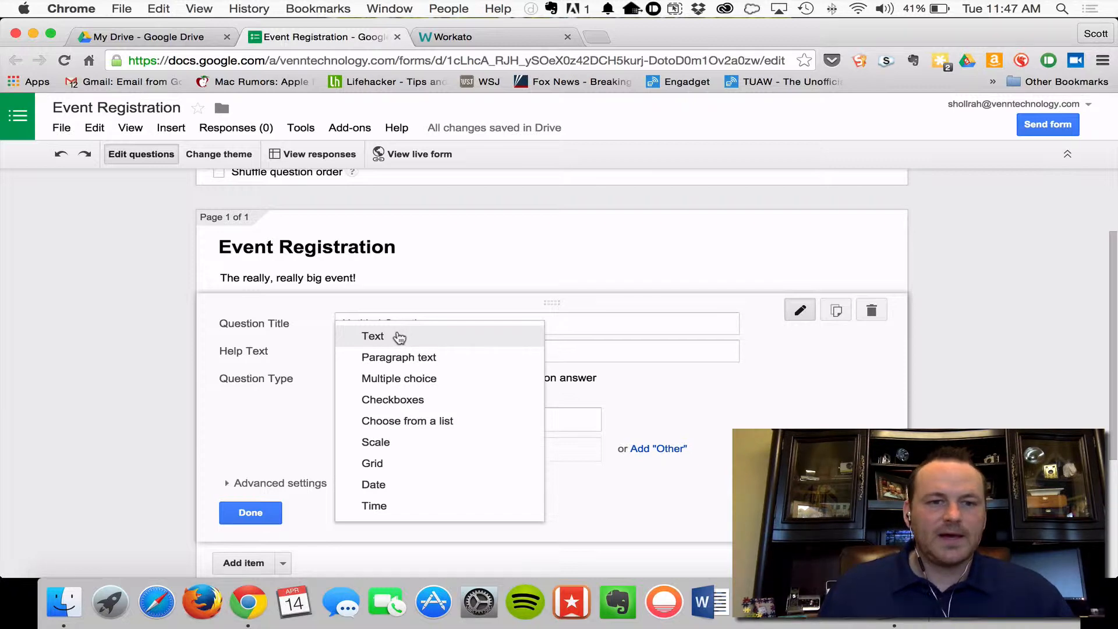
{"action": "left_click", "coordinate": [379, 336]}
{"action": "double_click", "coordinate": [478, 324]}
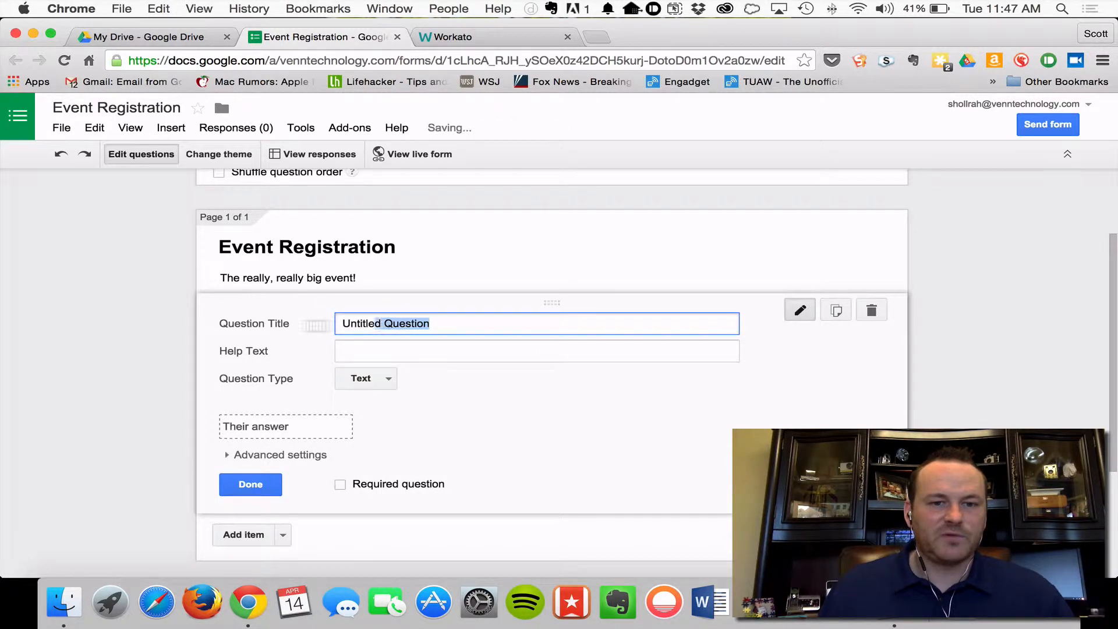
{"action": "left_click_drag", "start_coordinate": [317, 326], "coordinate": [235, 326]}
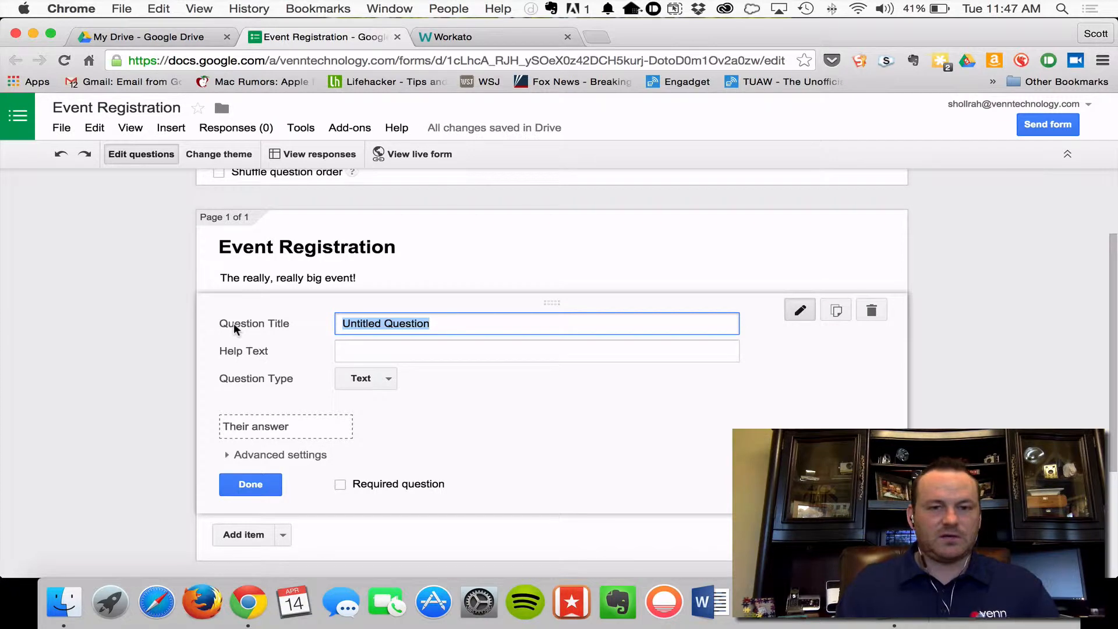
{"action": "type", "text": "Company Name"}
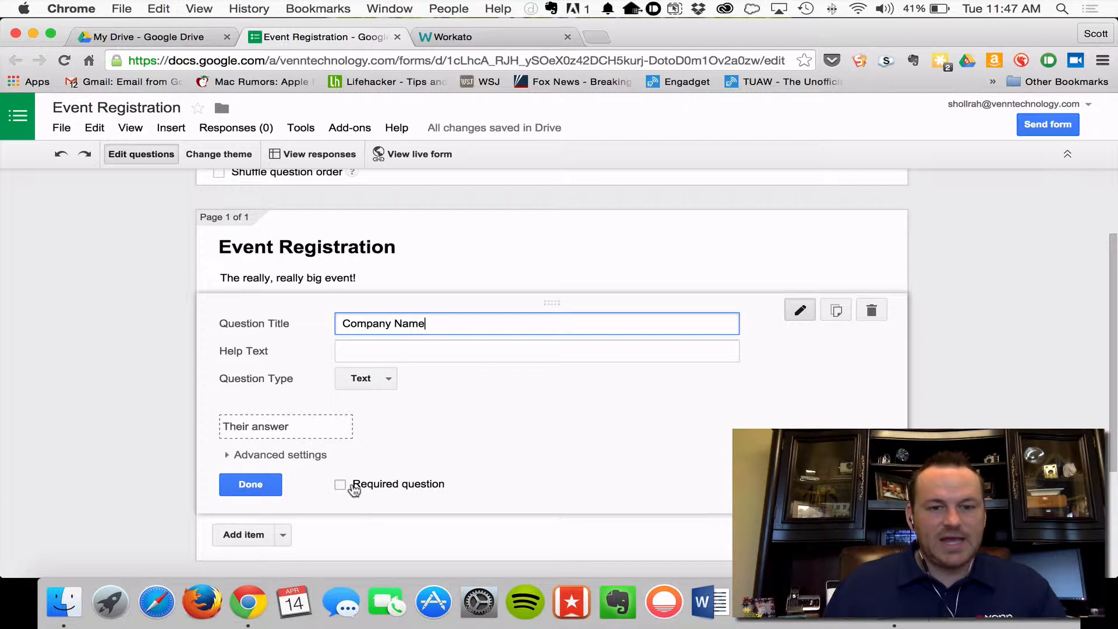
{"action": "left_click", "coordinate": [341, 487]}
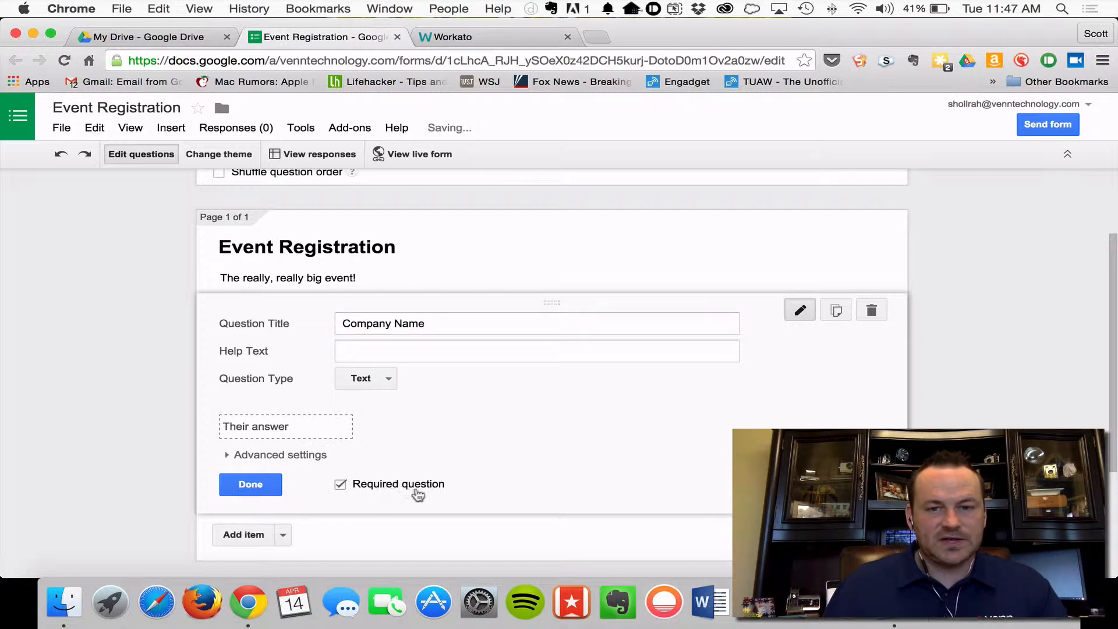
- Add a Text question titled "First Name" below the company question and mark it as required
{"action": "scroll", "coordinate": [417, 495], "scroll_direction": "down", "scroll_amount": 2}
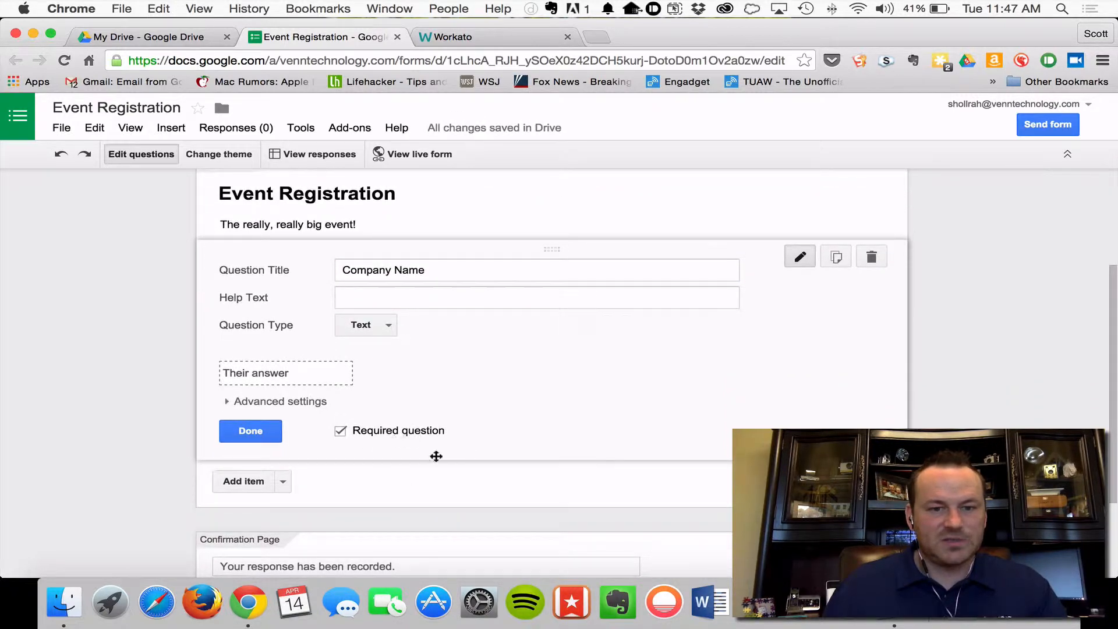
{"action": "scroll", "coordinate": [264, 492], "scroll_direction": "down", "scroll_amount": 4}
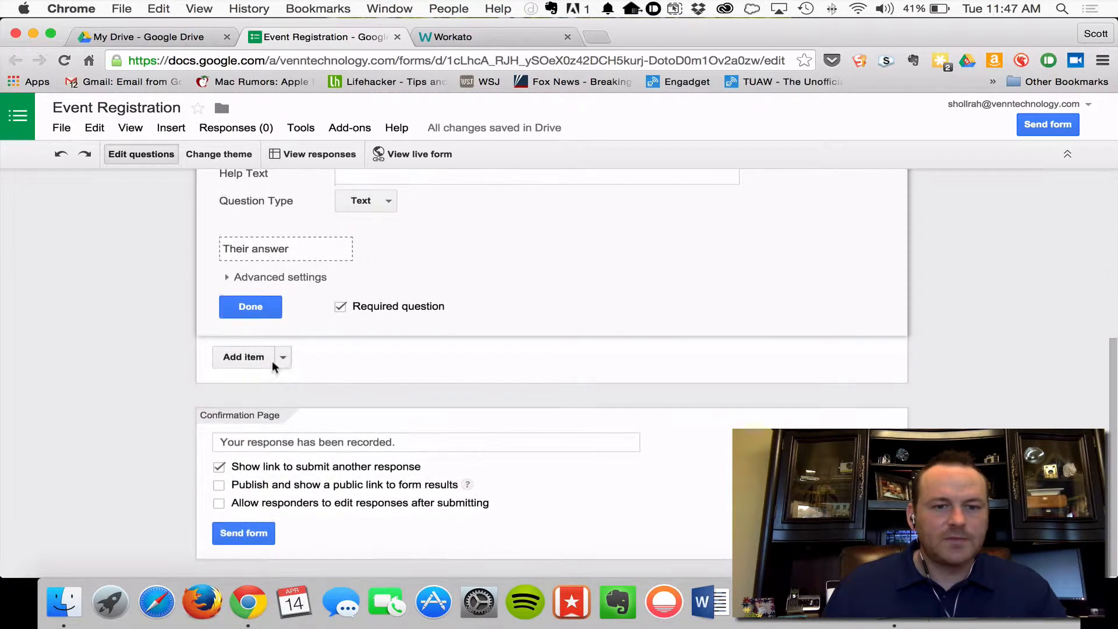
{"action": "left_click", "coordinate": [281, 357]}
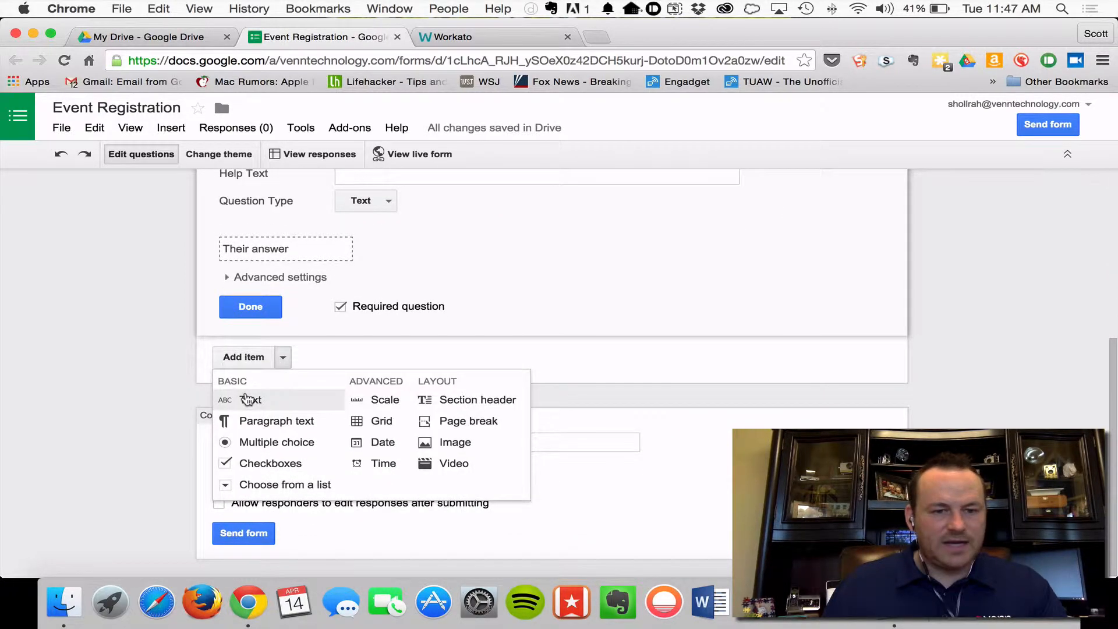
{"action": "left_click", "coordinate": [247, 399]}
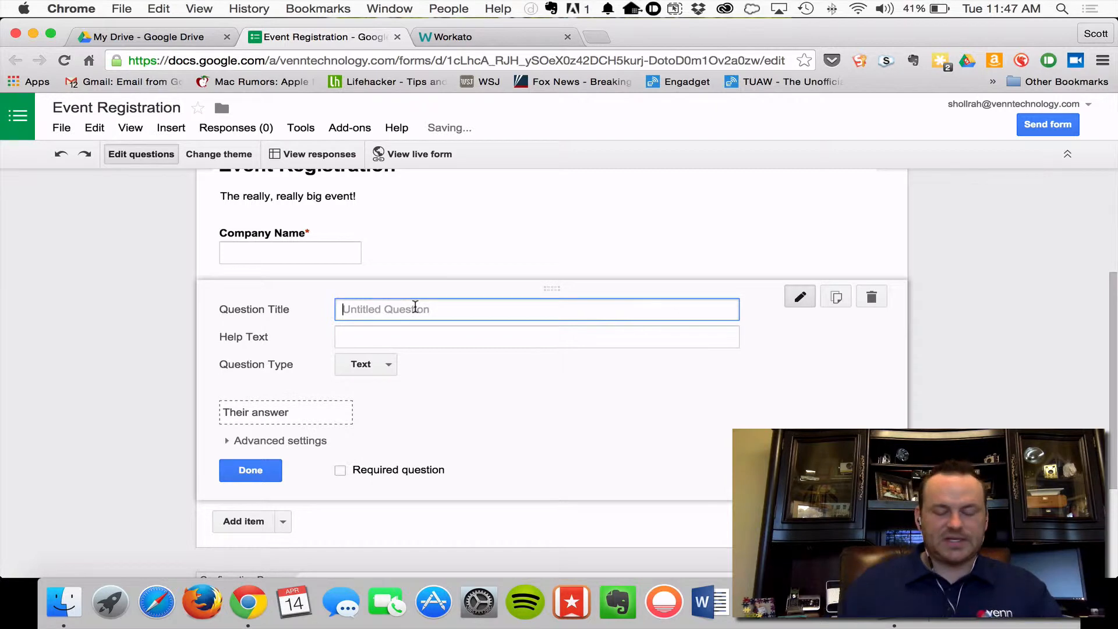
{"action": "type", "text": "First Name"}
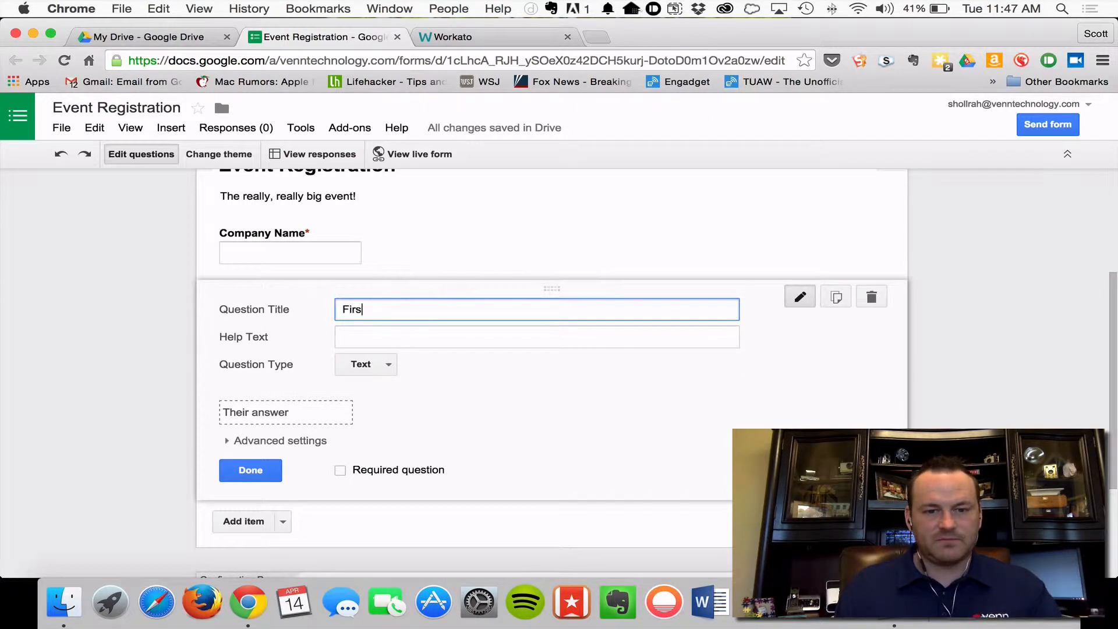
{"action": "left_click", "coordinate": [340, 469]}
- Add another Text question titled "Last Name" and mark it as required
{"action": "left_click", "coordinate": [284, 523]}
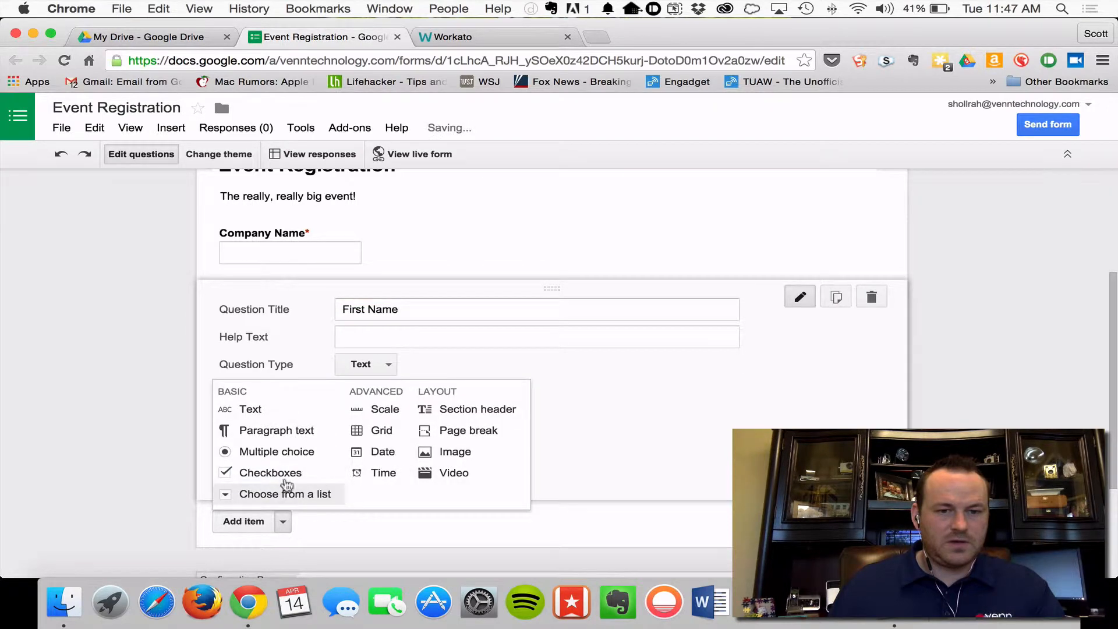
{"action": "left_click", "coordinate": [272, 414]}
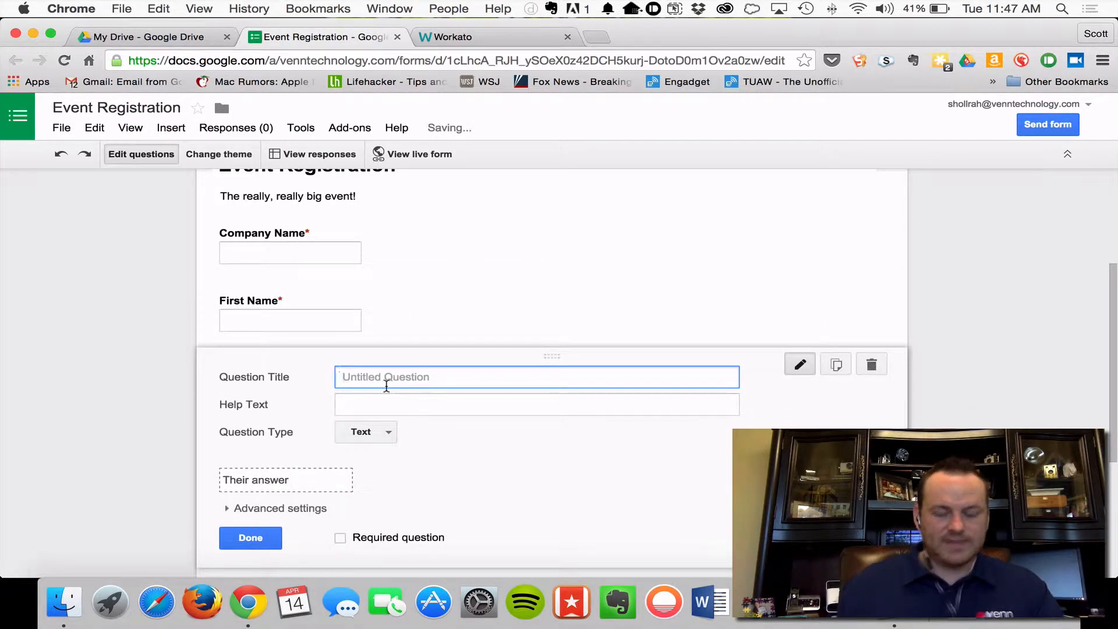
{"action": "type", "text": "Last Name"}
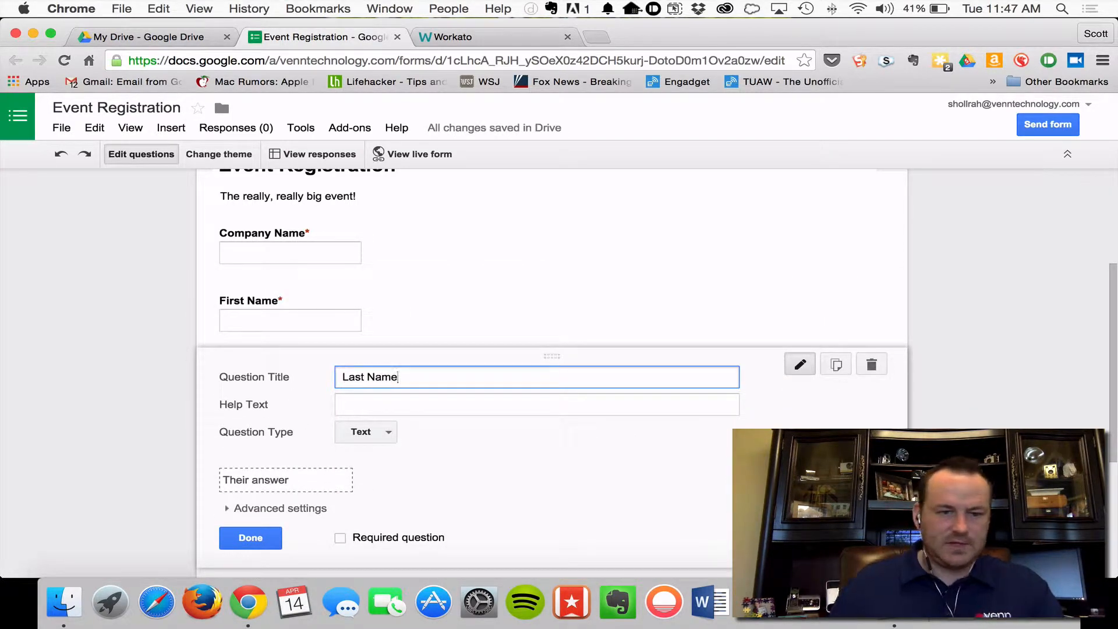
{"action": "left_click", "coordinate": [340, 537]}
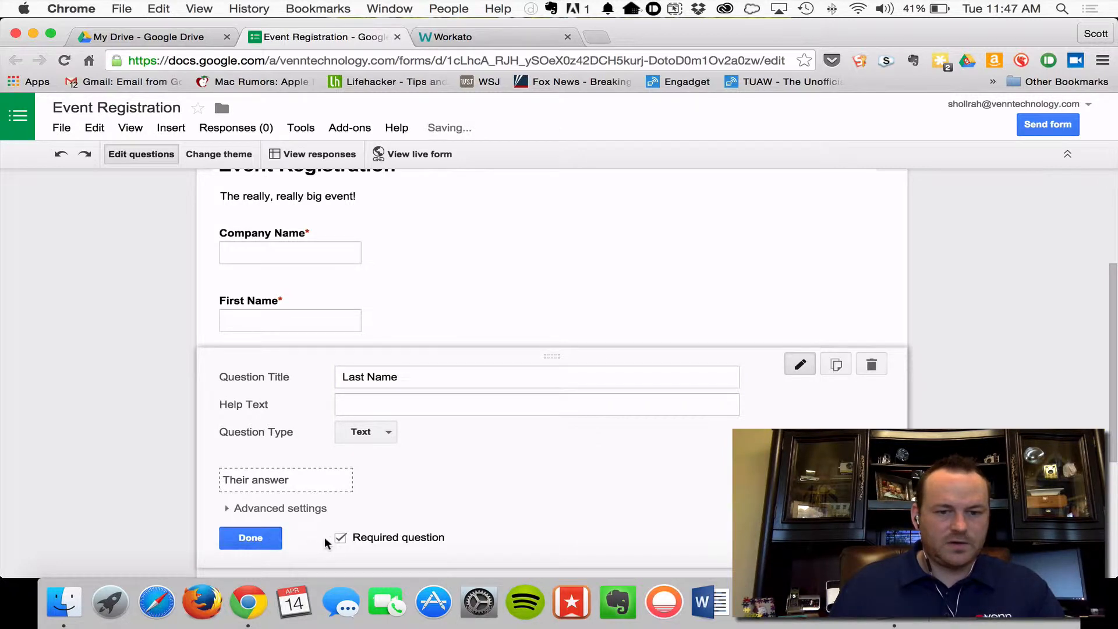
- Add a Text question titled "Email Address" below the last name question and mark it as required
{"action": "scroll", "coordinate": [324, 537], "scroll_direction": "down", "scroll_amount": 3}
{"action": "left_click", "coordinate": [281, 479]}
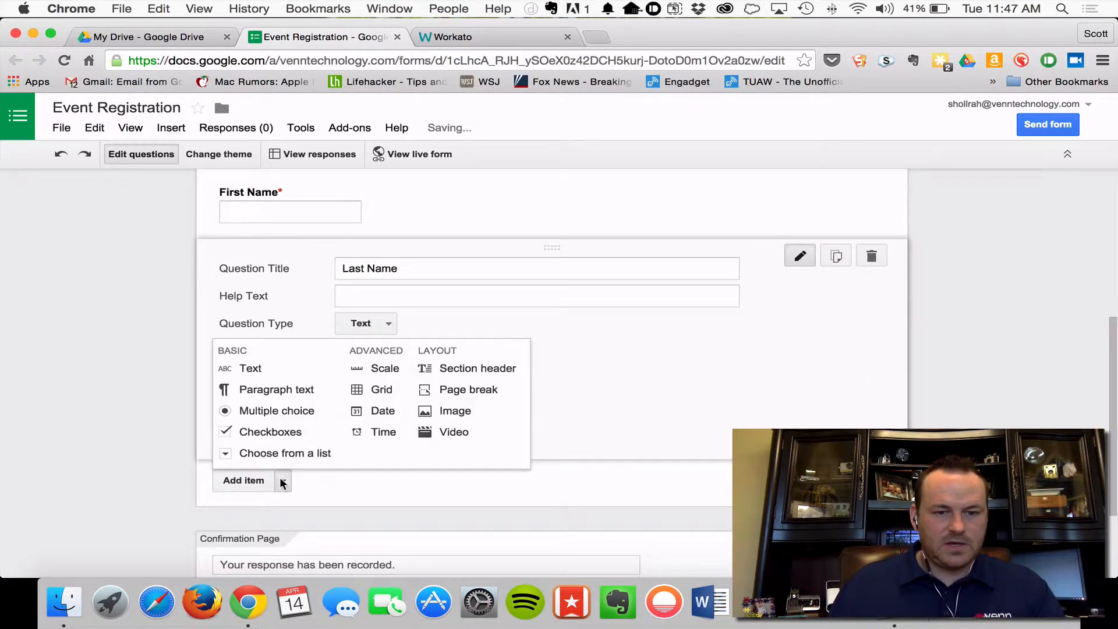
{"action": "left_click", "coordinate": [263, 370]}
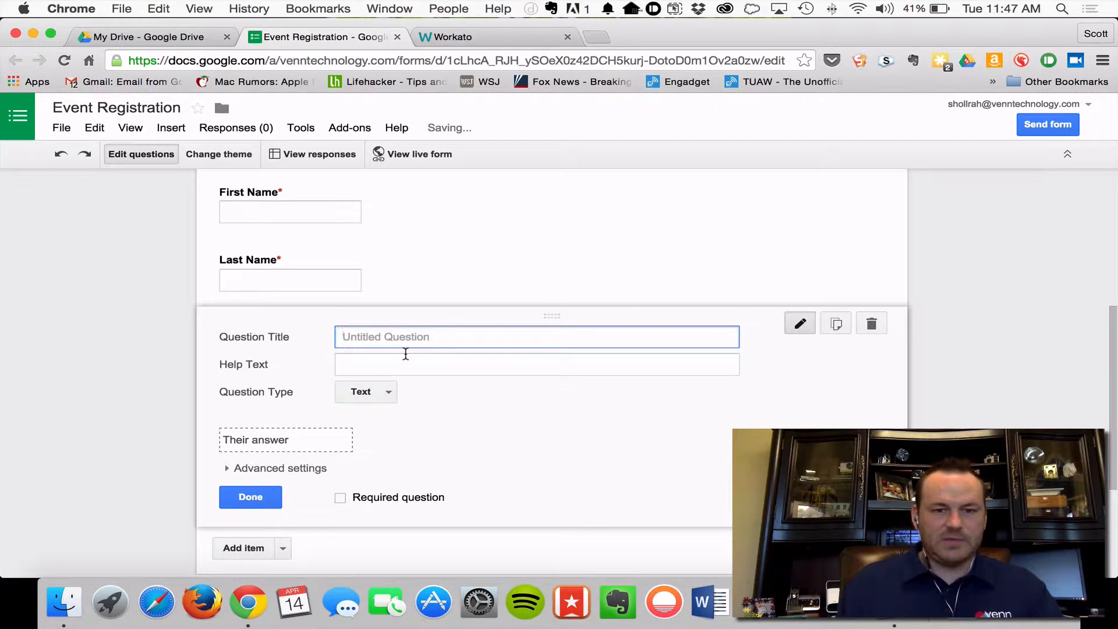
{"action": "type", "text": "Email Addre"}
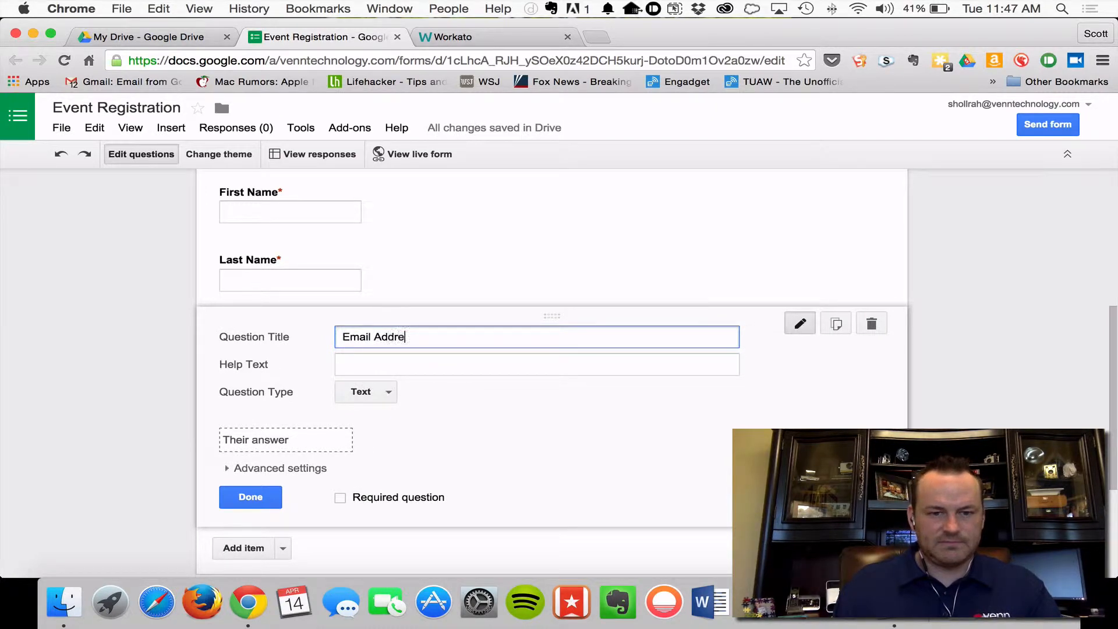
{"action": "type", "text": "ss"}
{"action": "left_click", "coordinate": [340, 498]}
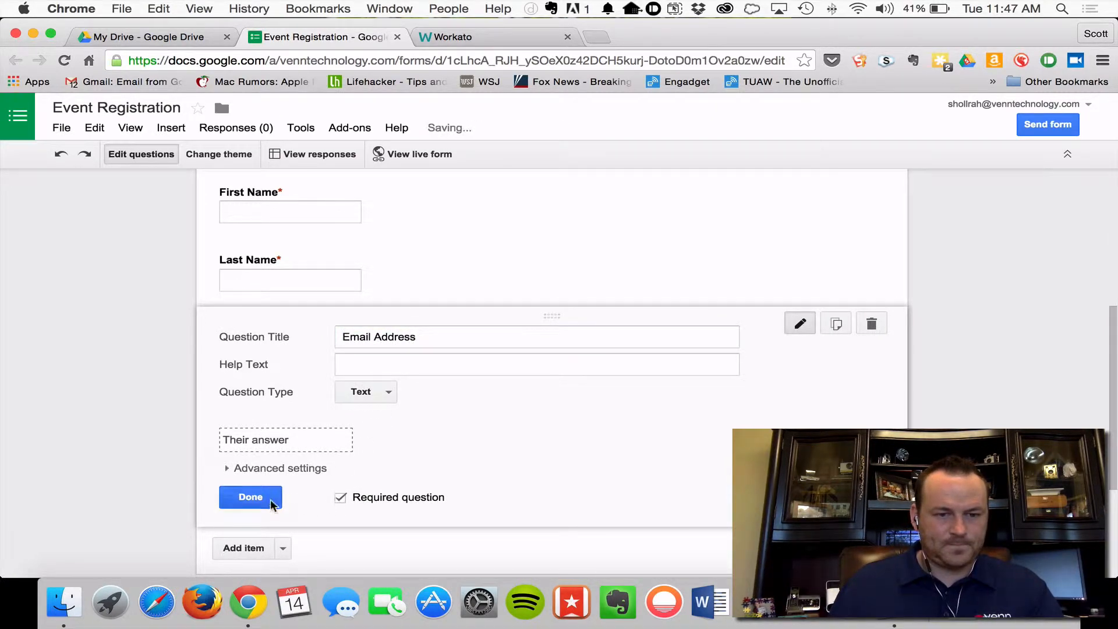
- Add a Text question titled "Phone Number" below the email question and mark it as required
{"action": "left_click", "coordinate": [282, 548]}
{"action": "scroll", "coordinate": [270, 443], "scroll_direction": "down", "scroll_amount": 3}
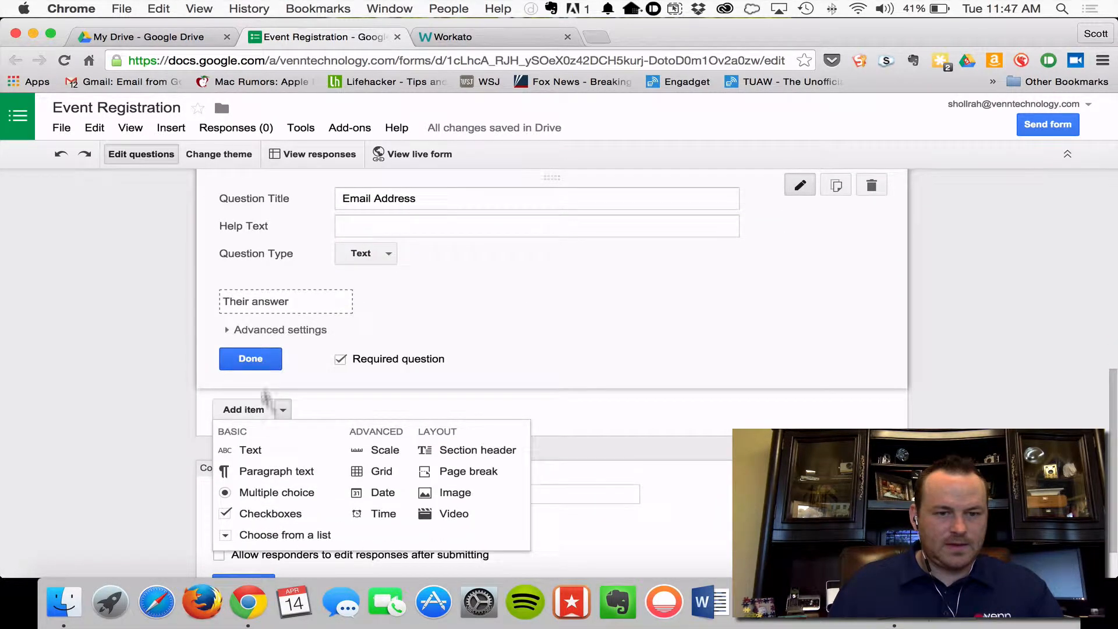
{"action": "left_click", "coordinate": [263, 453]}
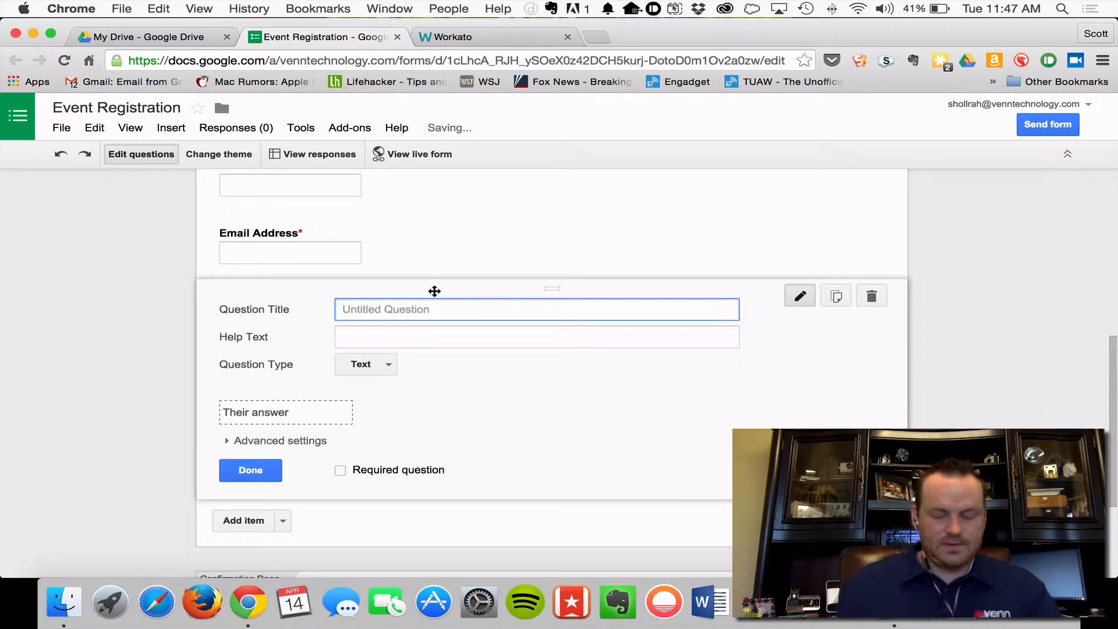
{"action": "type", "text": "Phone Number"}
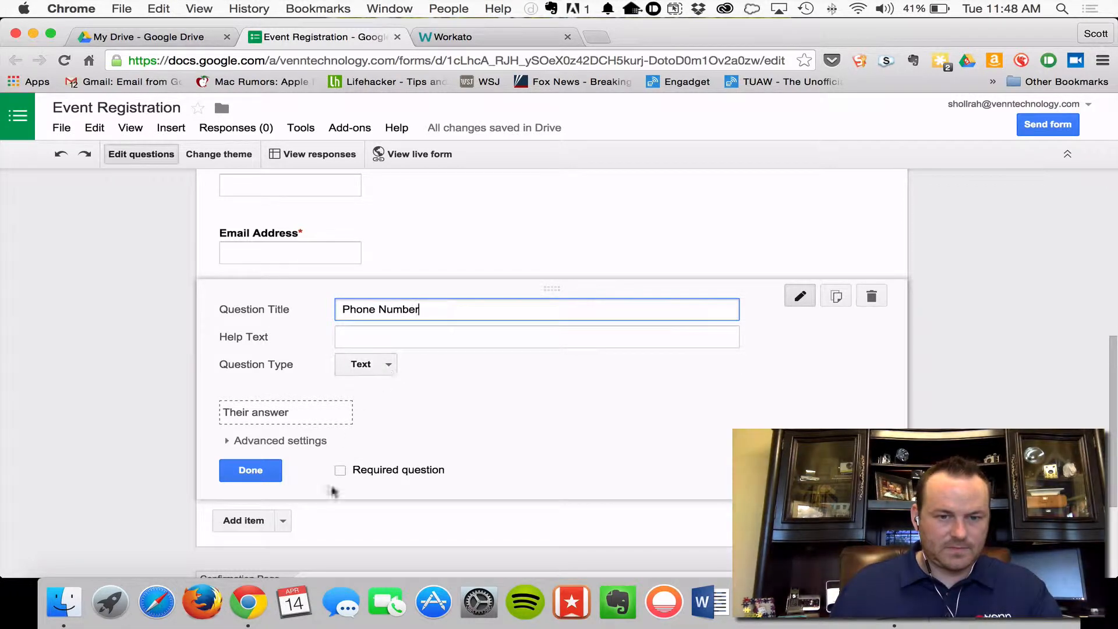
{"action": "left_click", "coordinate": [340, 471]}
- Add a Multiple choice question titled "Meal Preferences" below the phone number question
{"action": "left_click", "coordinate": [282, 519]}
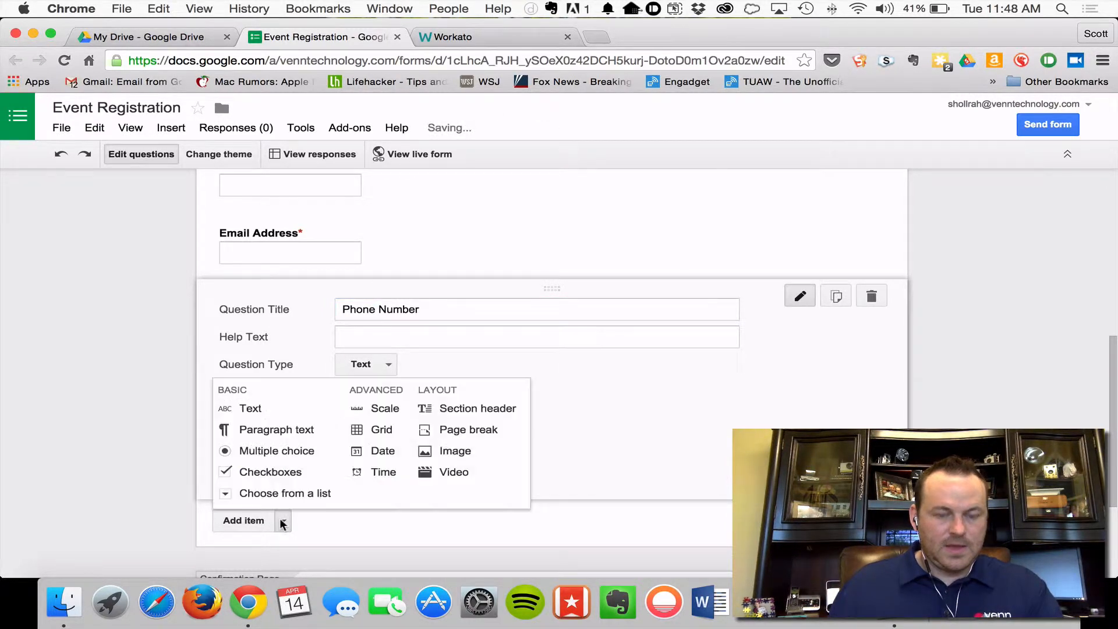
{"action": "left_click", "coordinate": [304, 458]}
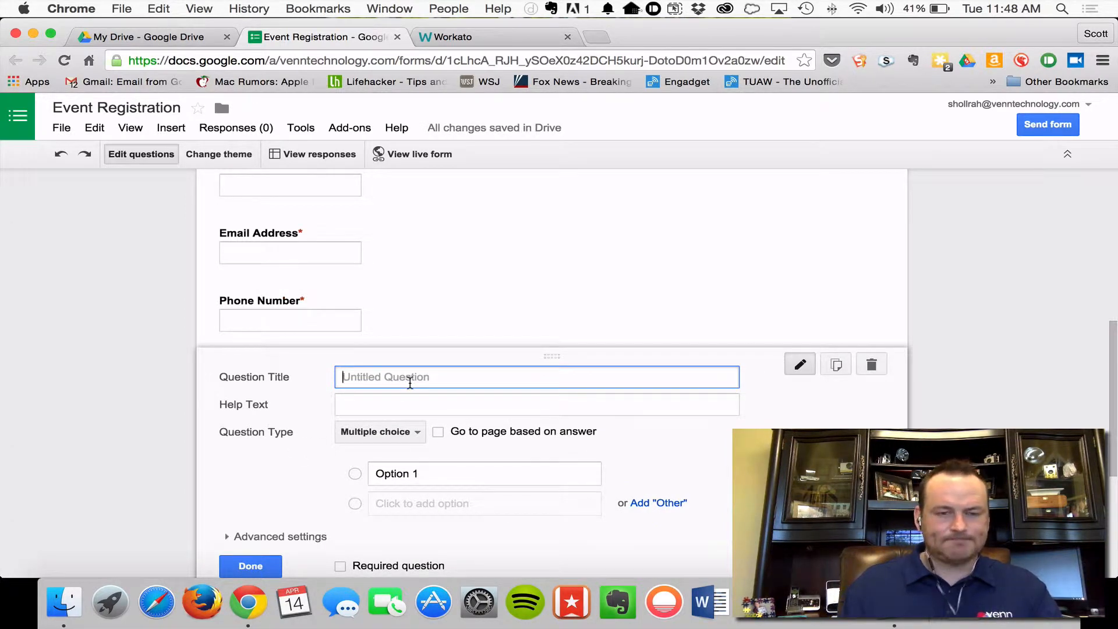
{"action": "type", "text": "Meal"}
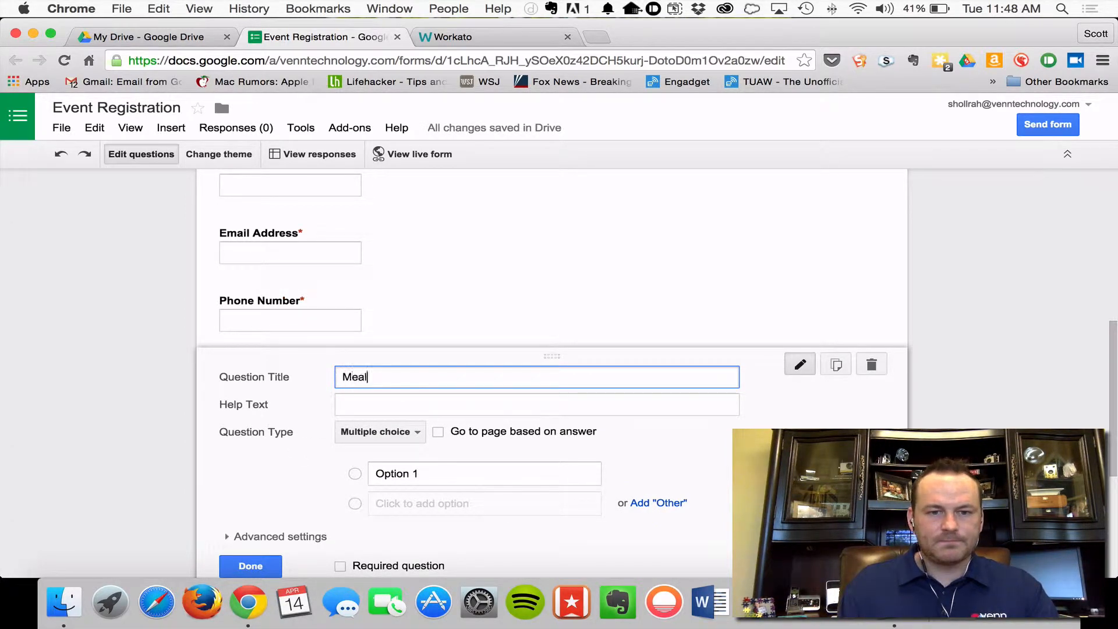
{"action": "type", "text": " Preferences"}
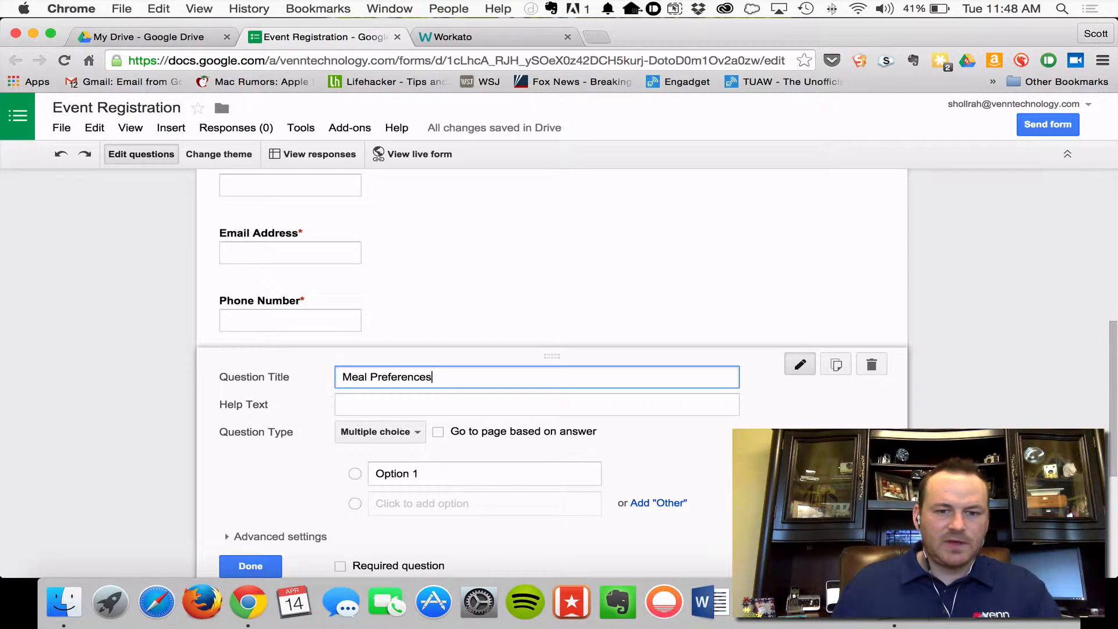
- Give the Meal Preferences question the answer options "Kosher", "Vegan" and "Gluten Free"
{"action": "scroll", "coordinate": [428, 463], "scroll_direction": "down", "scroll_amount": 1}
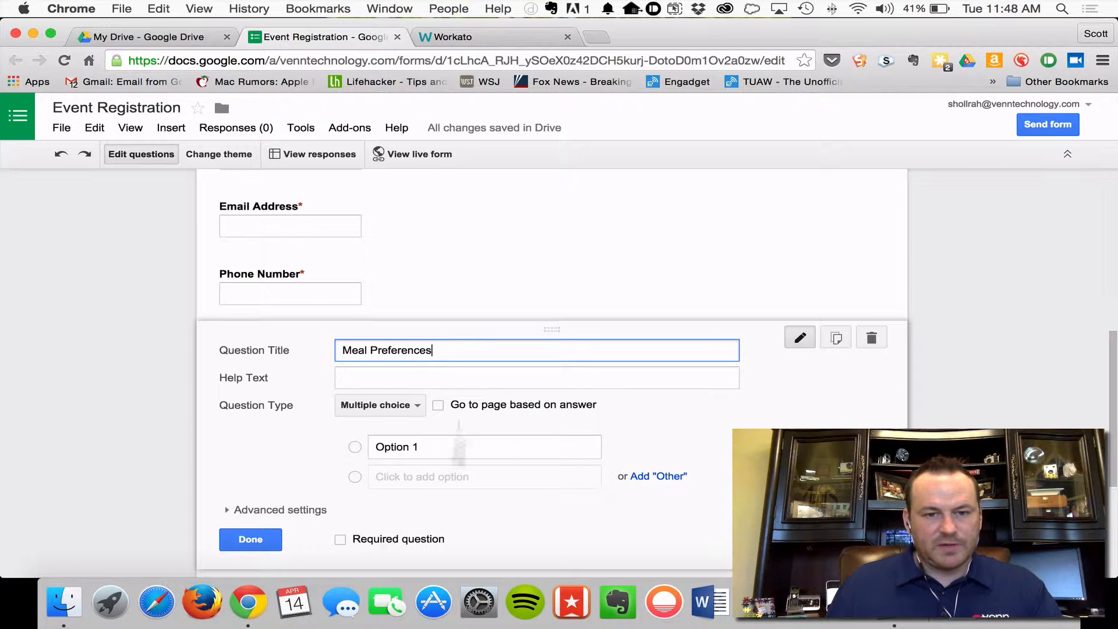
{"action": "scroll", "coordinate": [477, 430], "scroll_direction": "down", "scroll_amount": 1}
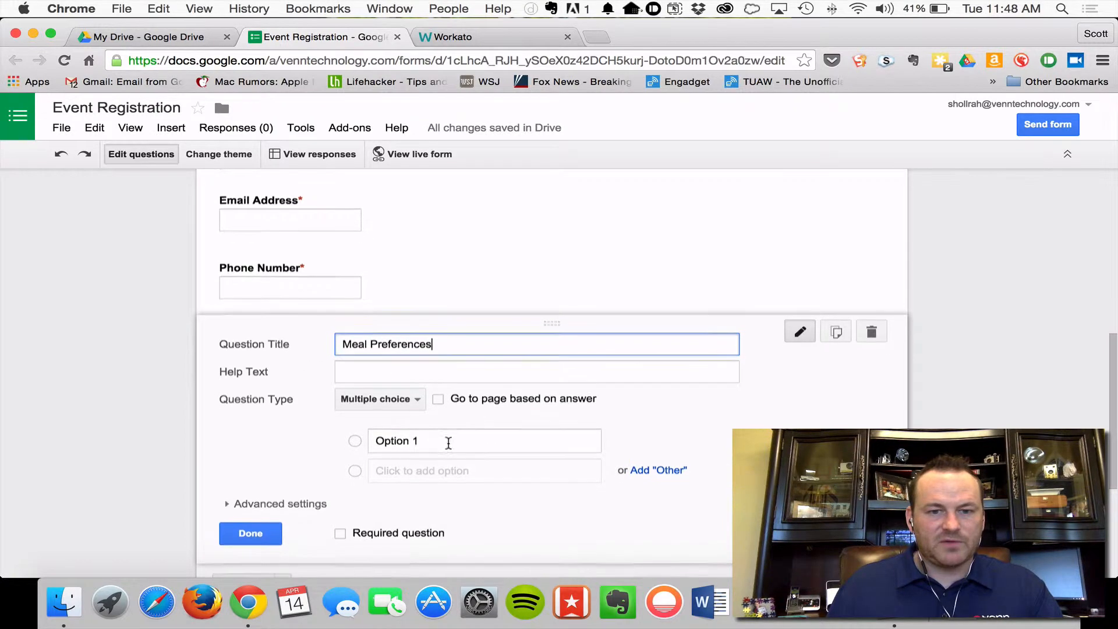
{"action": "left_click", "coordinate": [443, 438]}
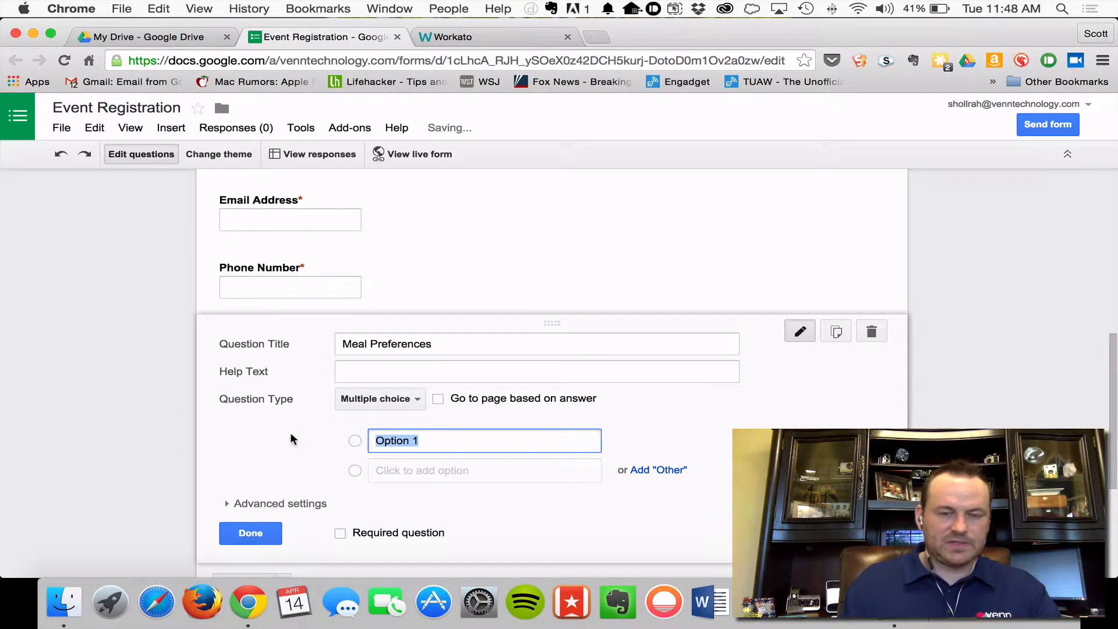
{"action": "type", "text": "Kosher"}
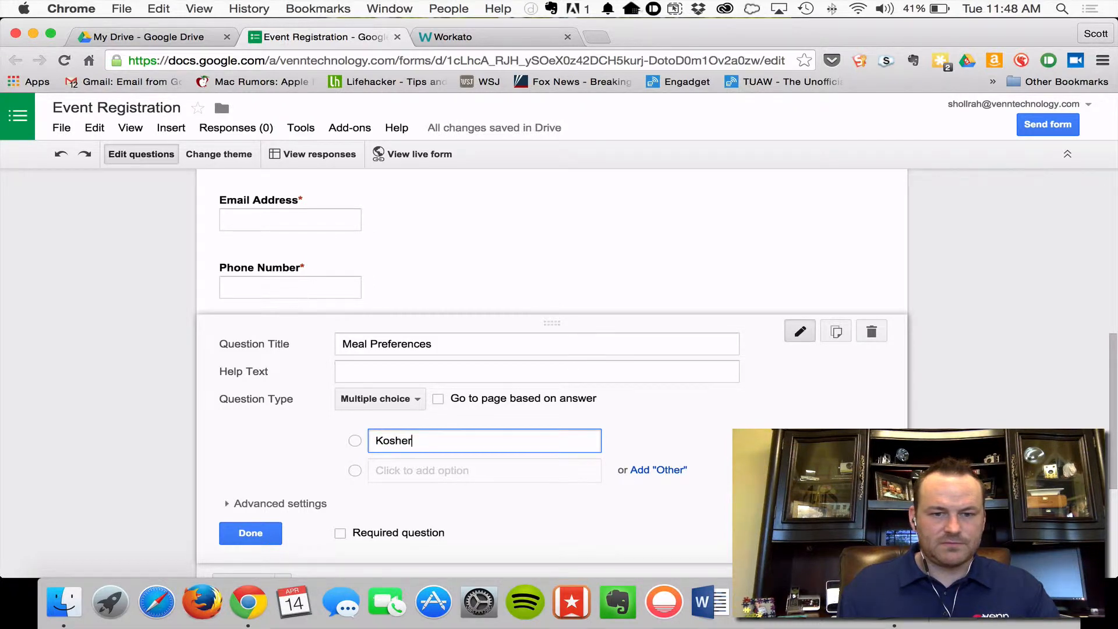
{"action": "key", "text": "Return"}
{"action": "type", "text": "Vega"}
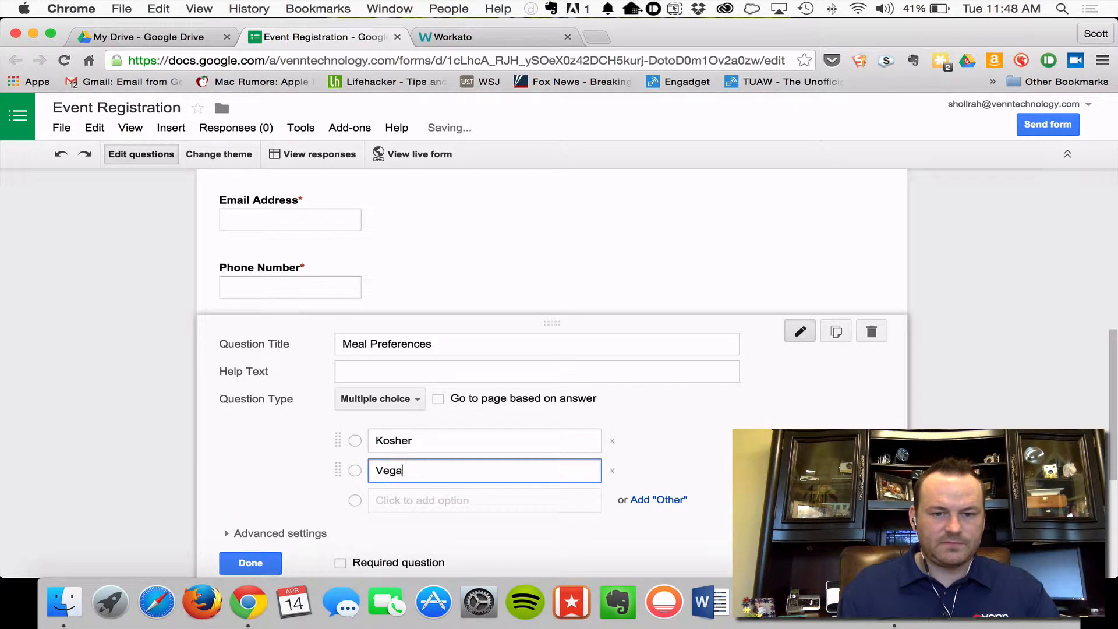
{"action": "type", "text": "n"}
{"action": "key", "text": "Return"}
{"action": "type", "text": "Gluten Free"}
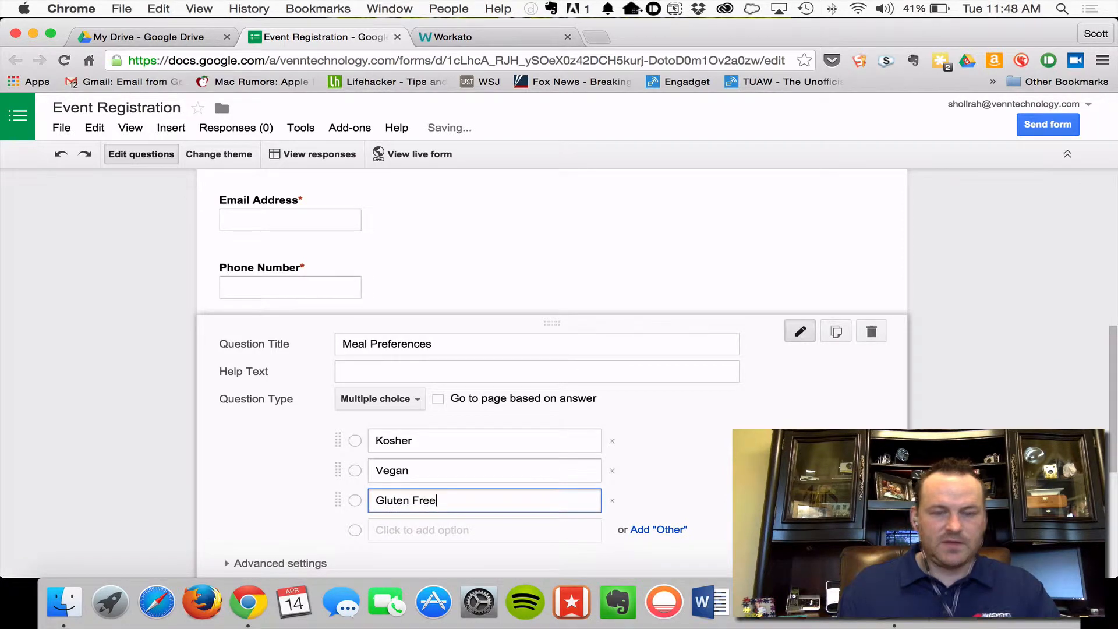
- Add a Paragraph text question titled "Comments" at the end of the form and finish editing it
{"action": "scroll", "coordinate": [286, 434], "scroll_direction": "down", "scroll_amount": 2}
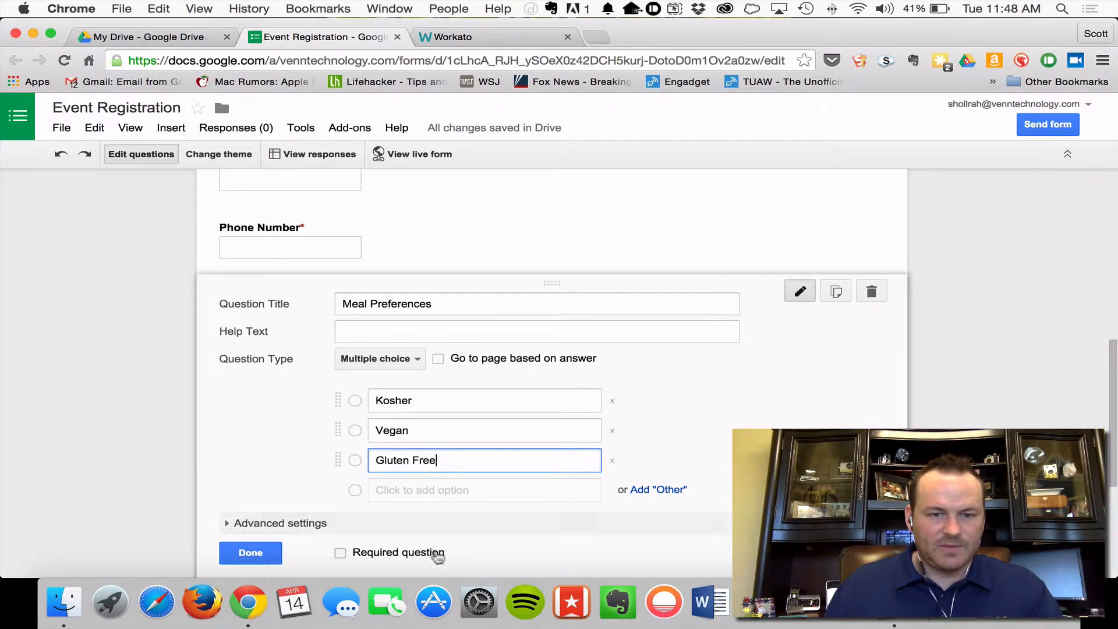
{"action": "scroll", "coordinate": [431, 552], "scroll_direction": "down", "scroll_amount": 3}
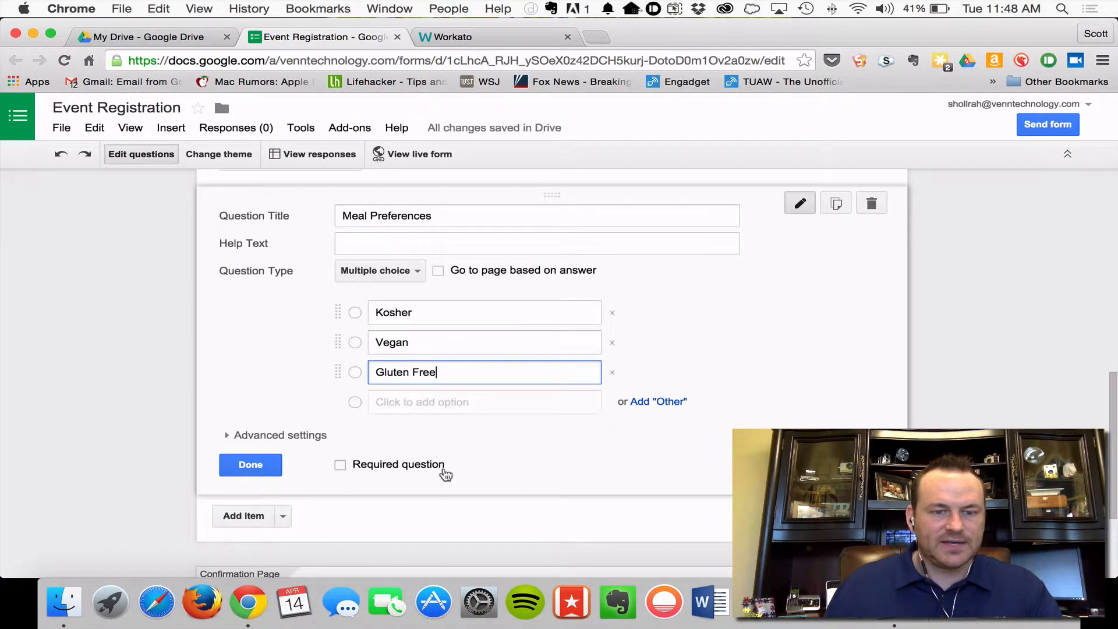
{"action": "left_click", "coordinate": [283, 515]}
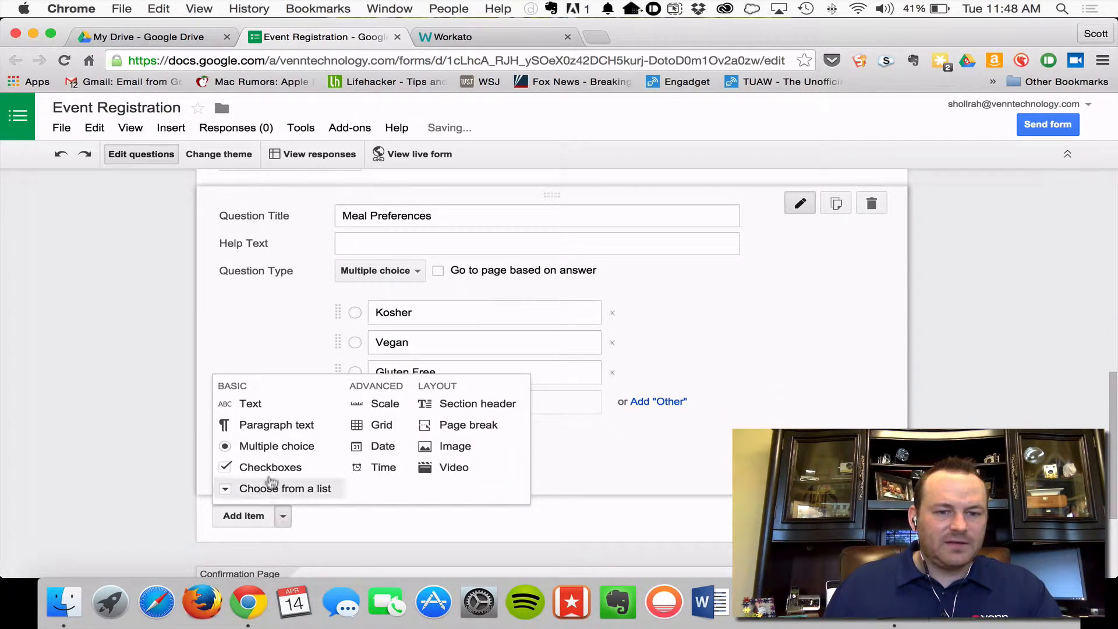
{"action": "left_click", "coordinate": [279, 427]}
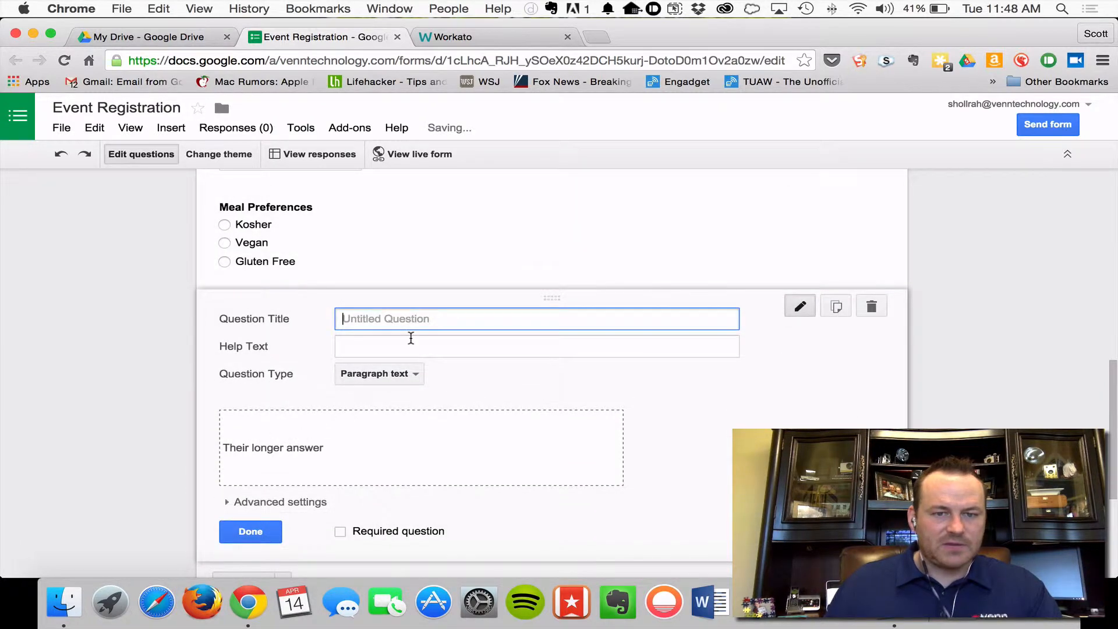
{"action": "type", "text": "Comments"}
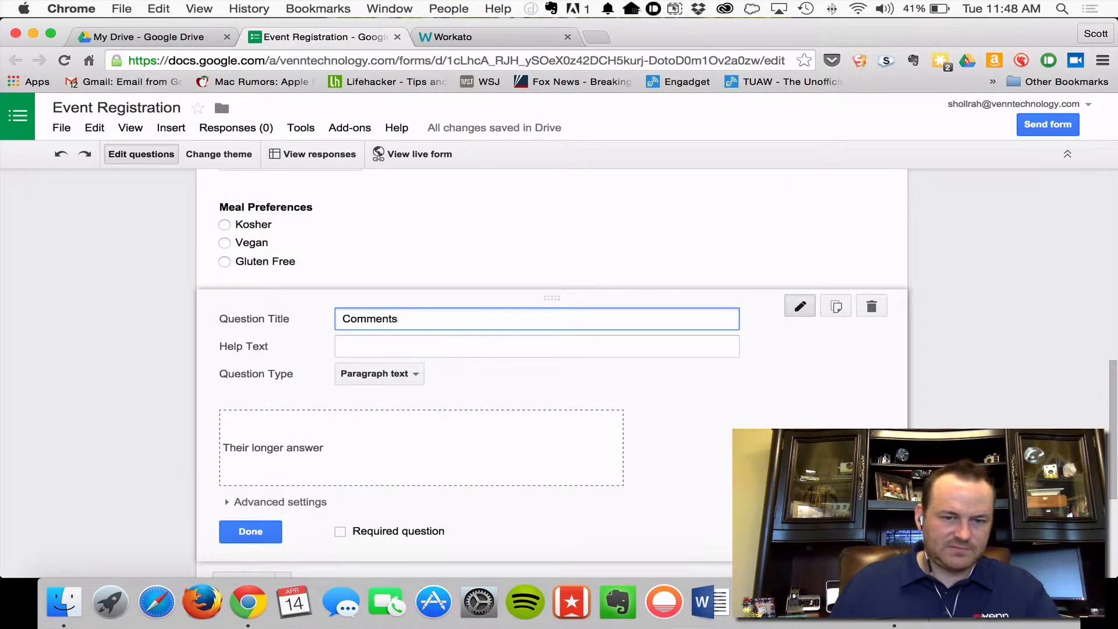
{"action": "left_click", "coordinate": [250, 532]}
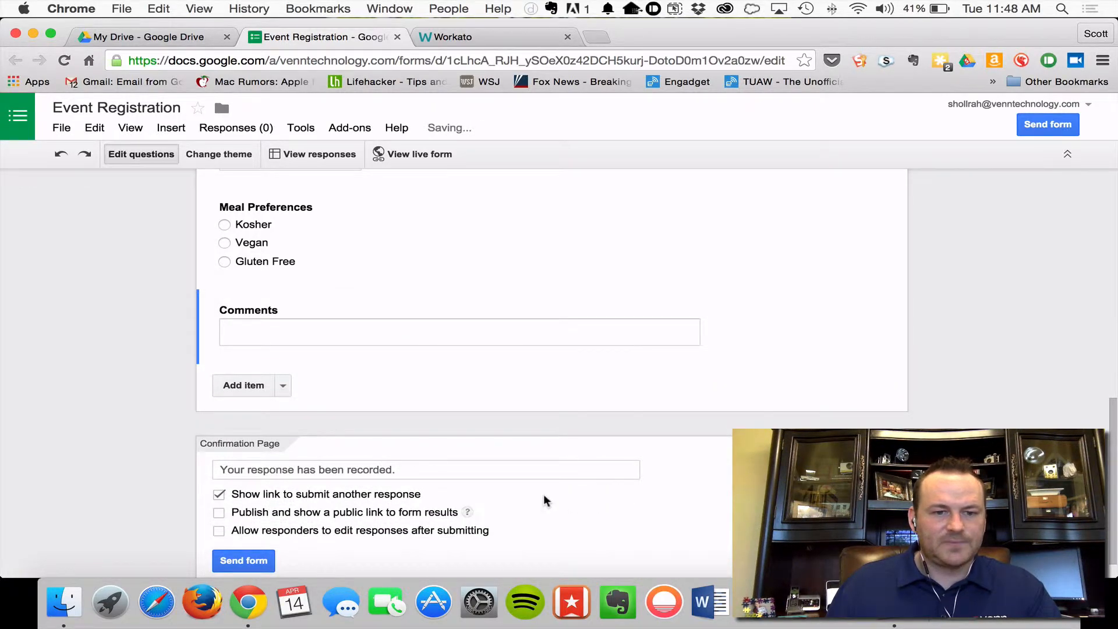
- Change the form's theme to Simple Blue
{"action": "scroll", "coordinate": [460, 501], "scroll_direction": "down", "scroll_amount": 1}
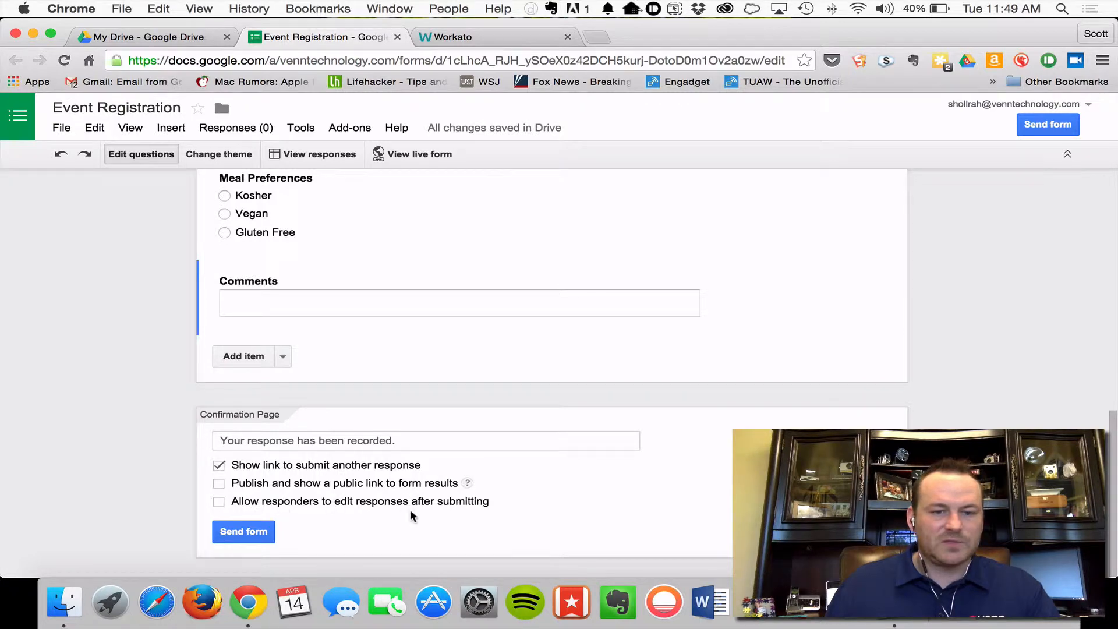
{"action": "scroll", "coordinate": [410, 509], "scroll_direction": "up", "scroll_amount": 10}
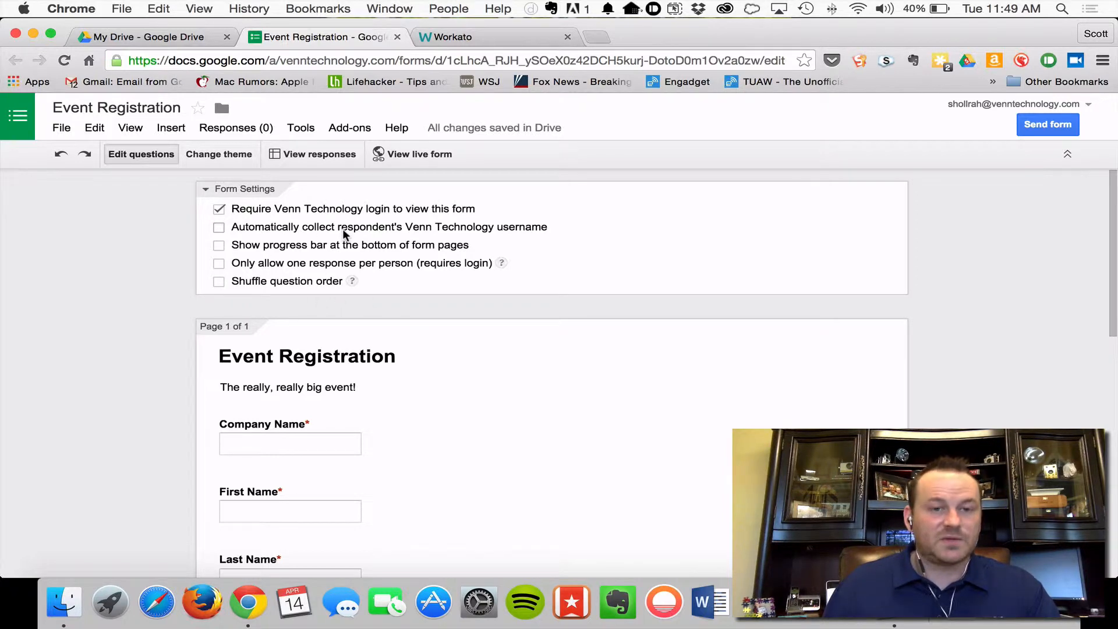
{"action": "left_click", "coordinate": [218, 152]}
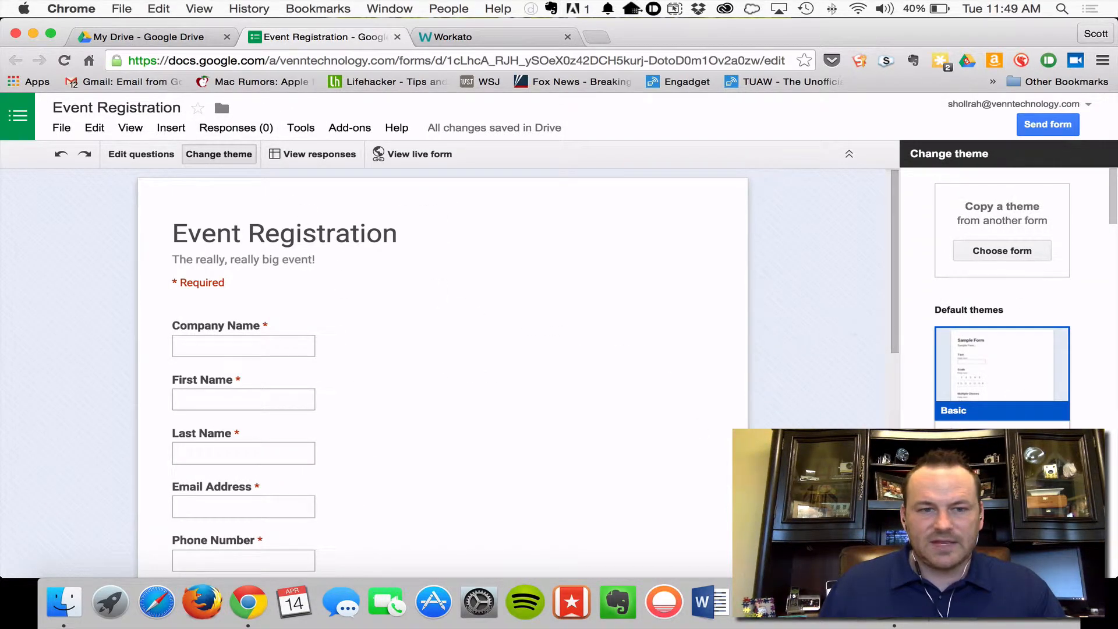
{"action": "scroll", "coordinate": [1058, 345], "scroll_direction": "down", "scroll_amount": 5}
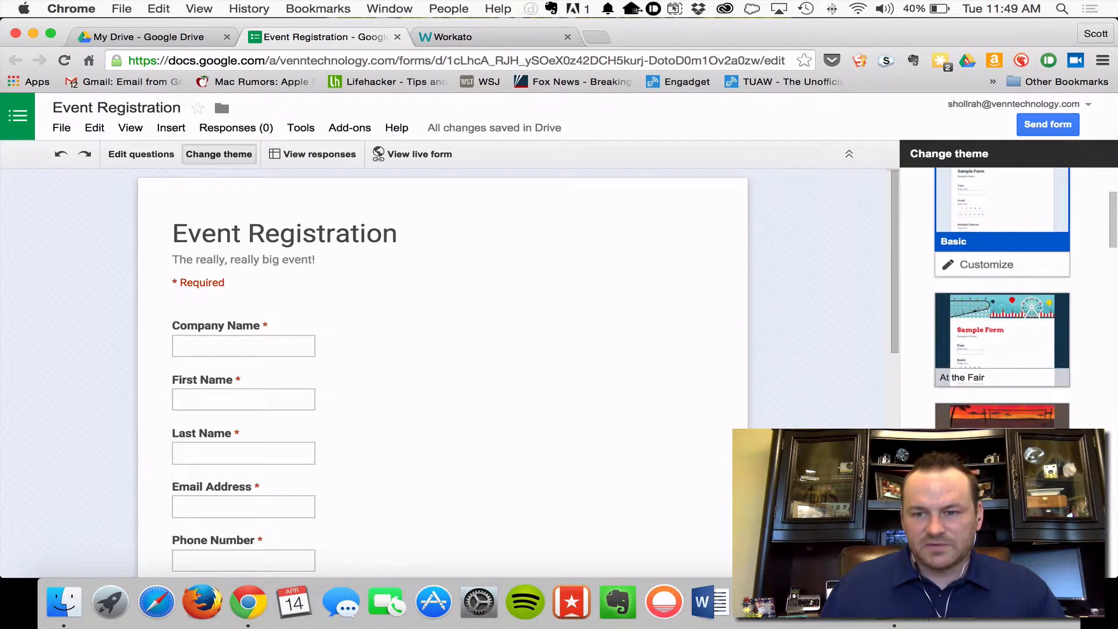
{"action": "scroll", "coordinate": [1058, 345], "scroll_direction": "down", "scroll_amount": 10}
{"action": "scroll", "coordinate": [1002, 297], "scroll_direction": "down", "scroll_amount": 15}
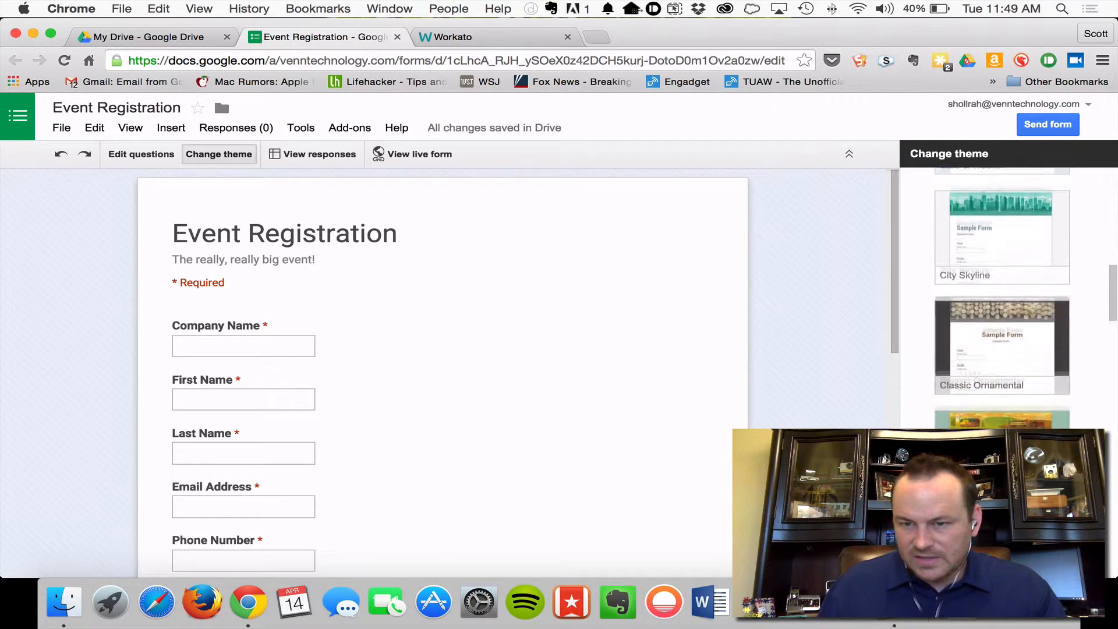
{"action": "scroll", "coordinate": [1002, 297], "scroll_direction": "down", "scroll_amount": 12}
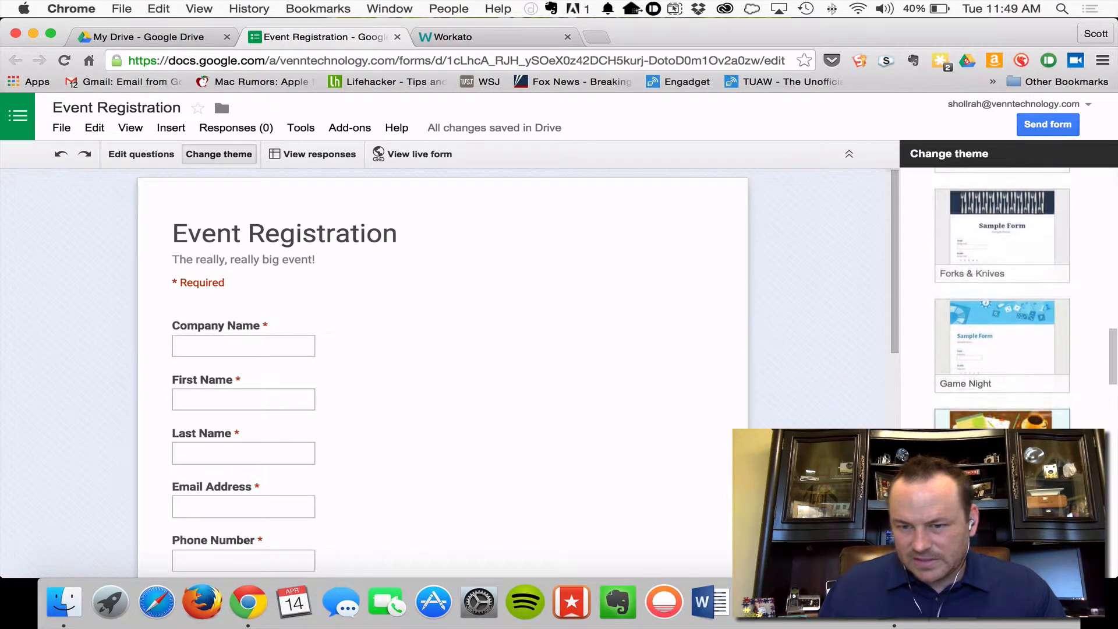
{"action": "scroll", "coordinate": [1001, 297], "scroll_direction": "down", "scroll_amount": 12}
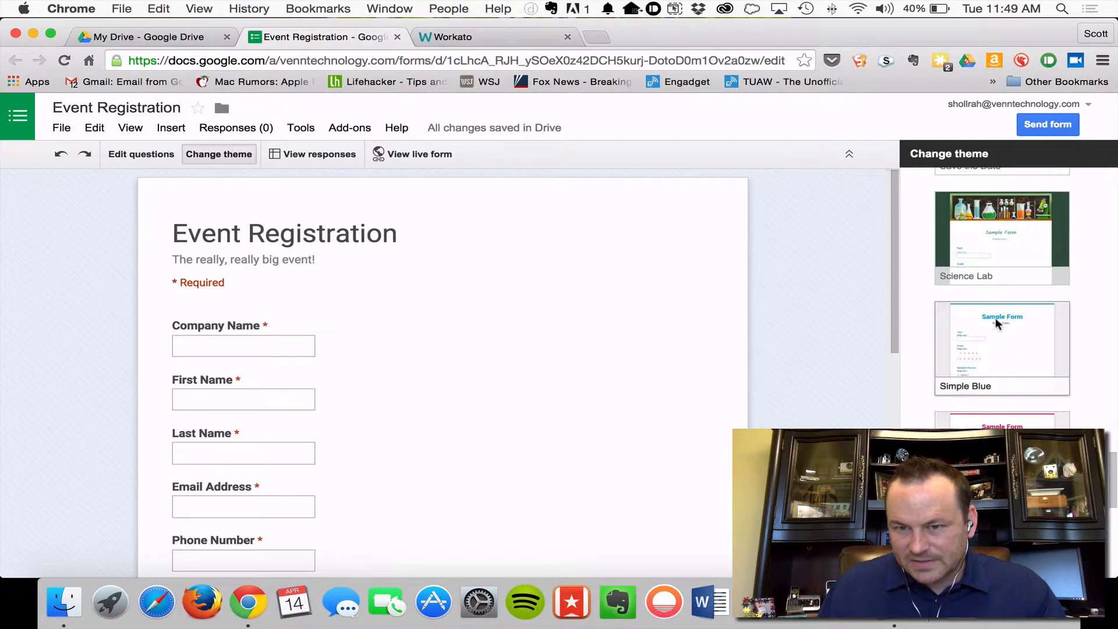
{"action": "left_click", "coordinate": [987, 330]}
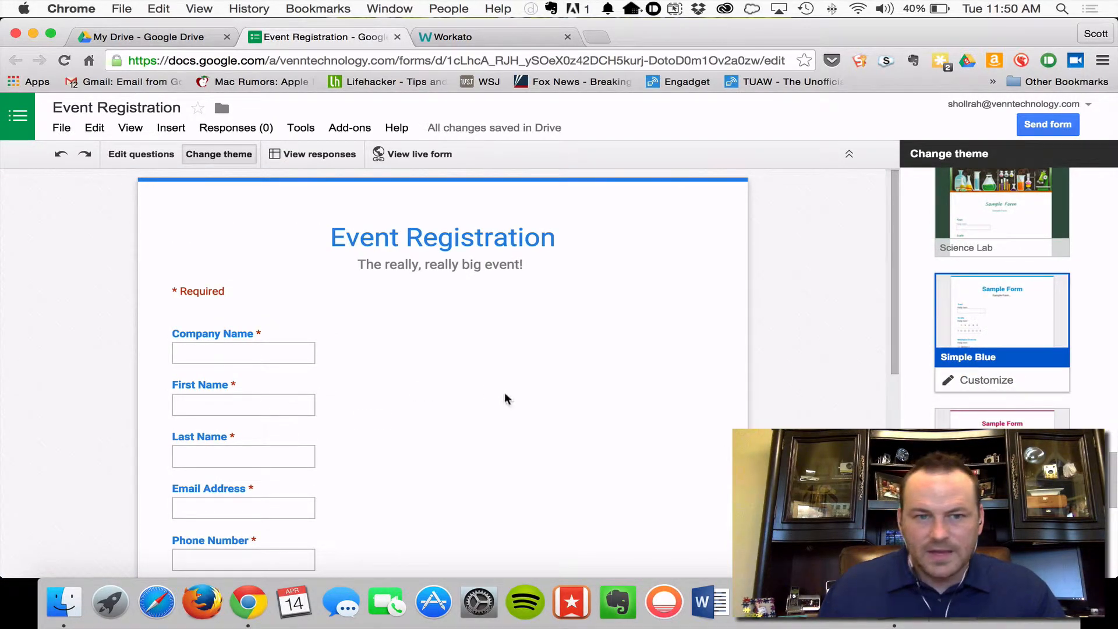
- Check the themed form preview and open the form's sharing options to show its HTML embed code
{"action": "scroll", "coordinate": [362, 338], "scroll_direction": "down", "scroll_amount": 10}
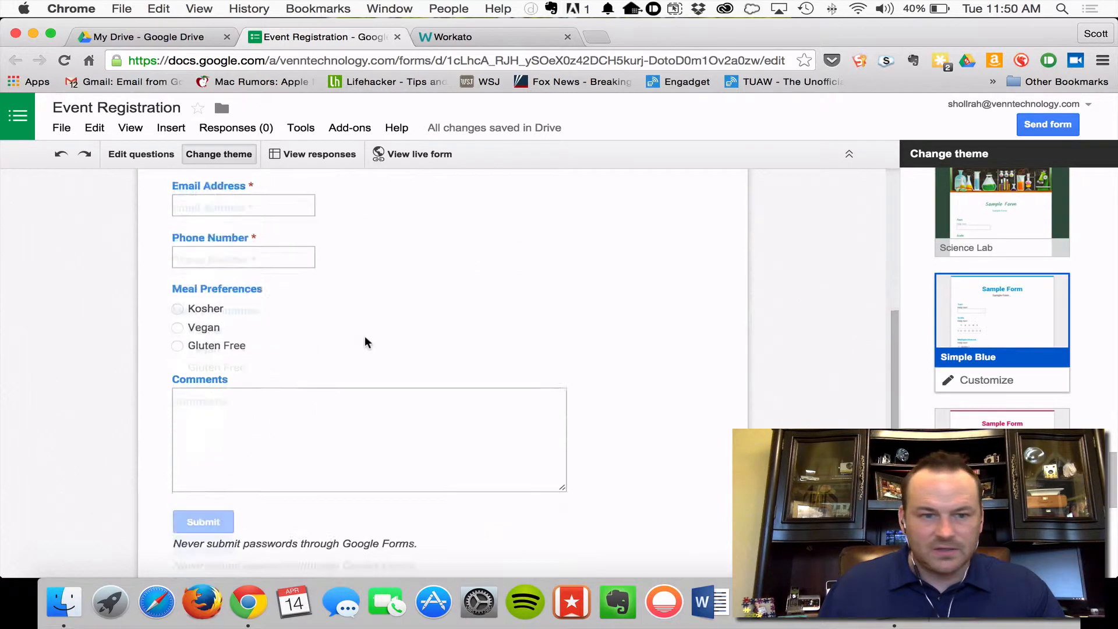
{"action": "scroll", "coordinate": [367, 338], "scroll_direction": "up", "scroll_amount": 10}
{"action": "scroll", "coordinate": [1001, 291], "scroll_direction": "up", "scroll_amount": 5}
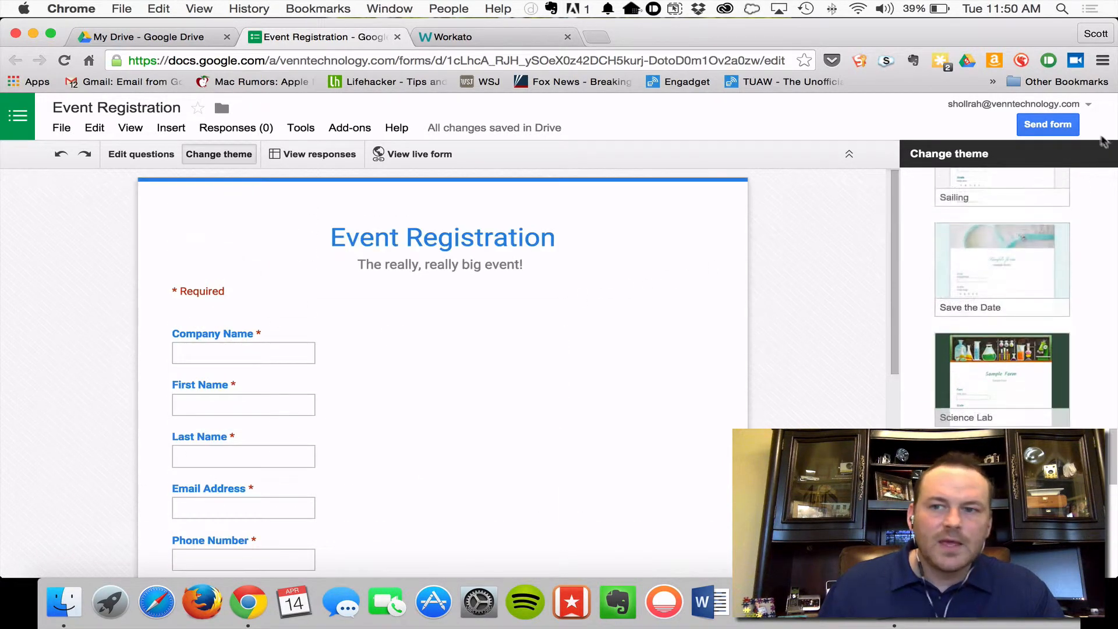
{"action": "left_click", "coordinate": [1048, 124]}
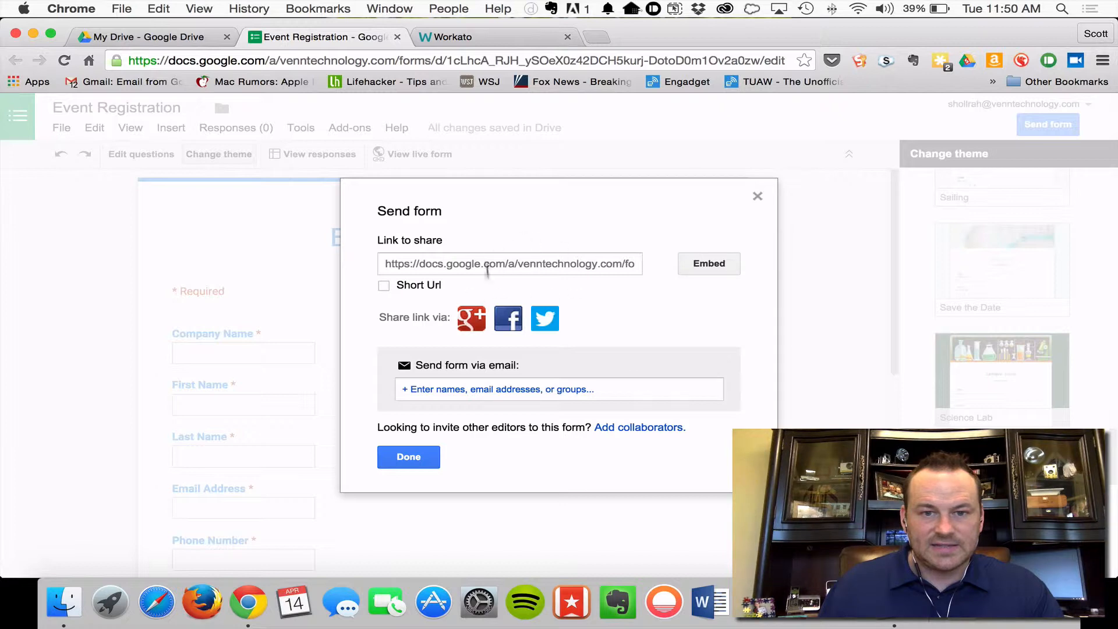
{"action": "left_click", "coordinate": [712, 262]}
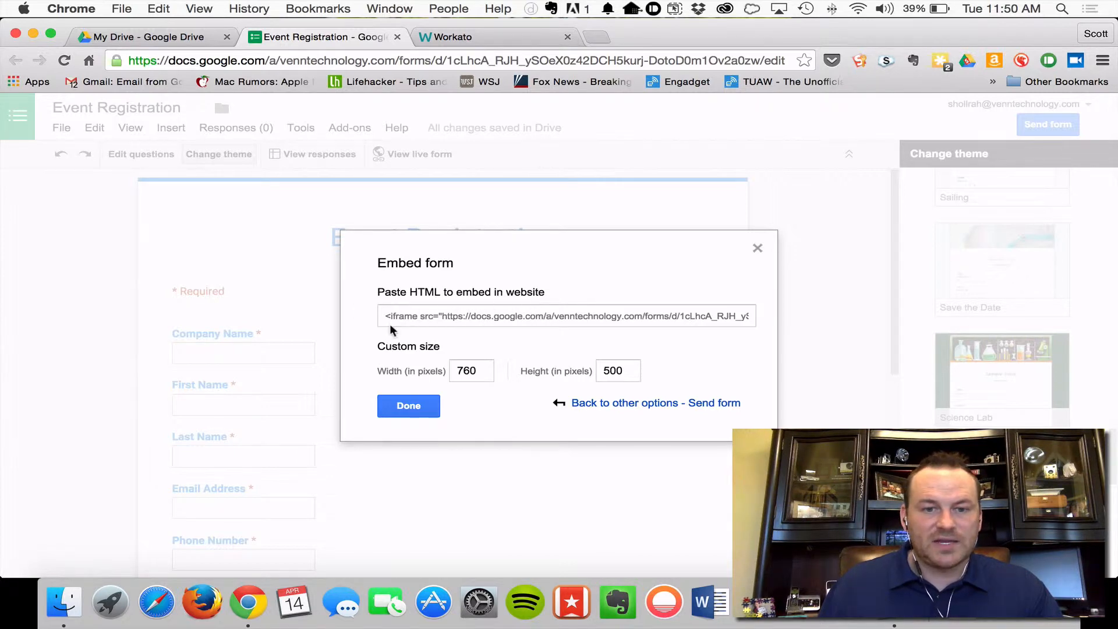
- Close the embed code dialog, review the themed form, and check all its questions in the live form
{"action": "left_click", "coordinate": [758, 248]}
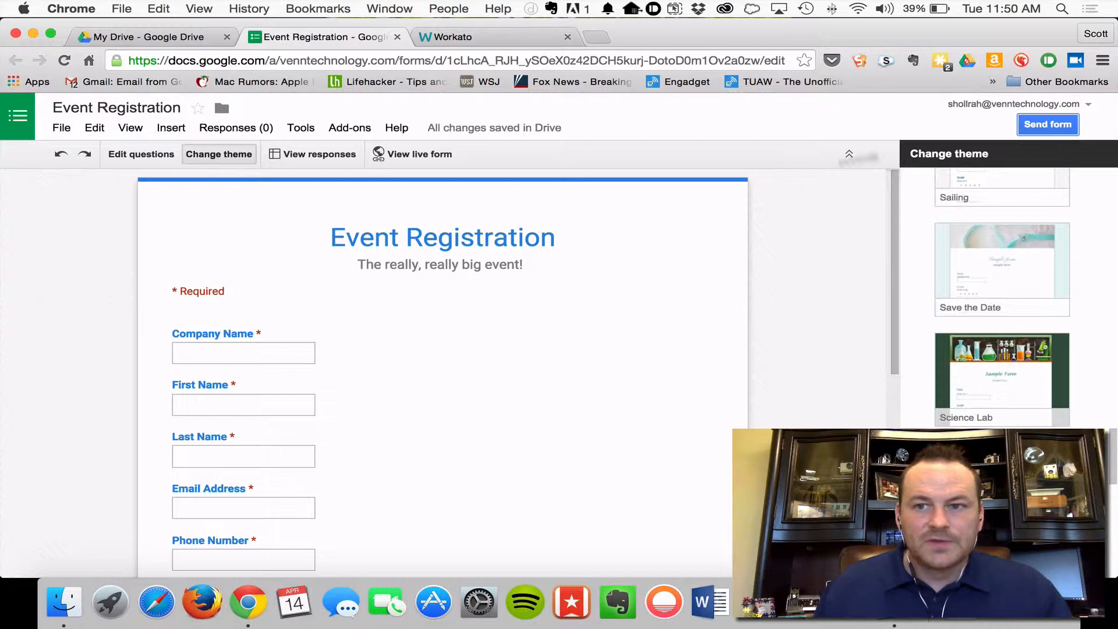
{"action": "scroll", "coordinate": [278, 221], "scroll_direction": "down", "scroll_amount": 10}
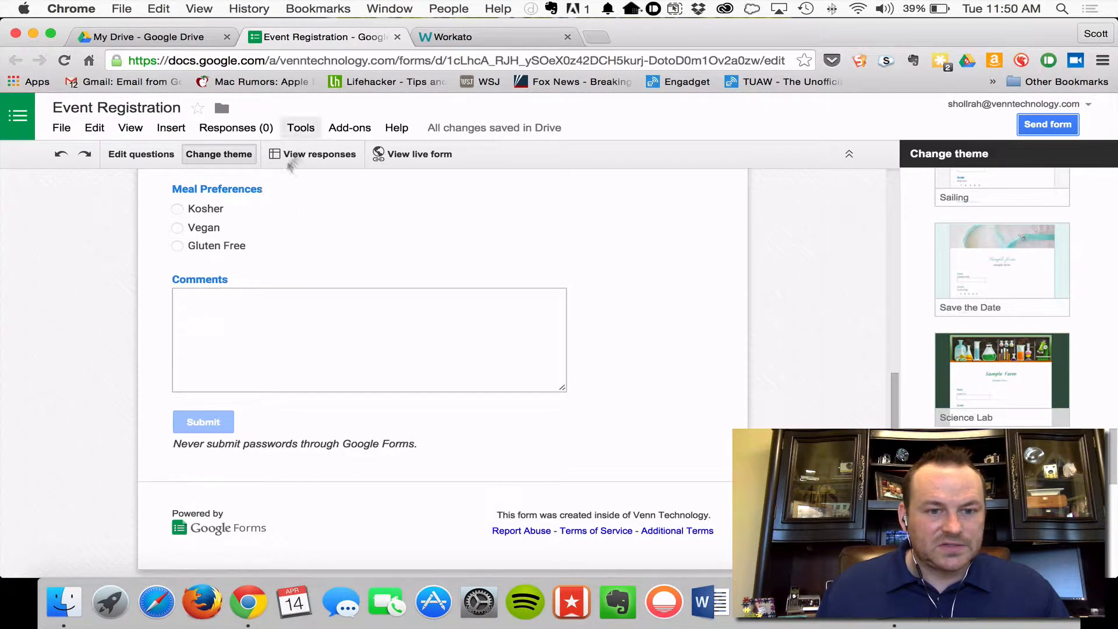
{"action": "scroll", "coordinate": [276, 244], "scroll_direction": "up", "scroll_amount": 10}
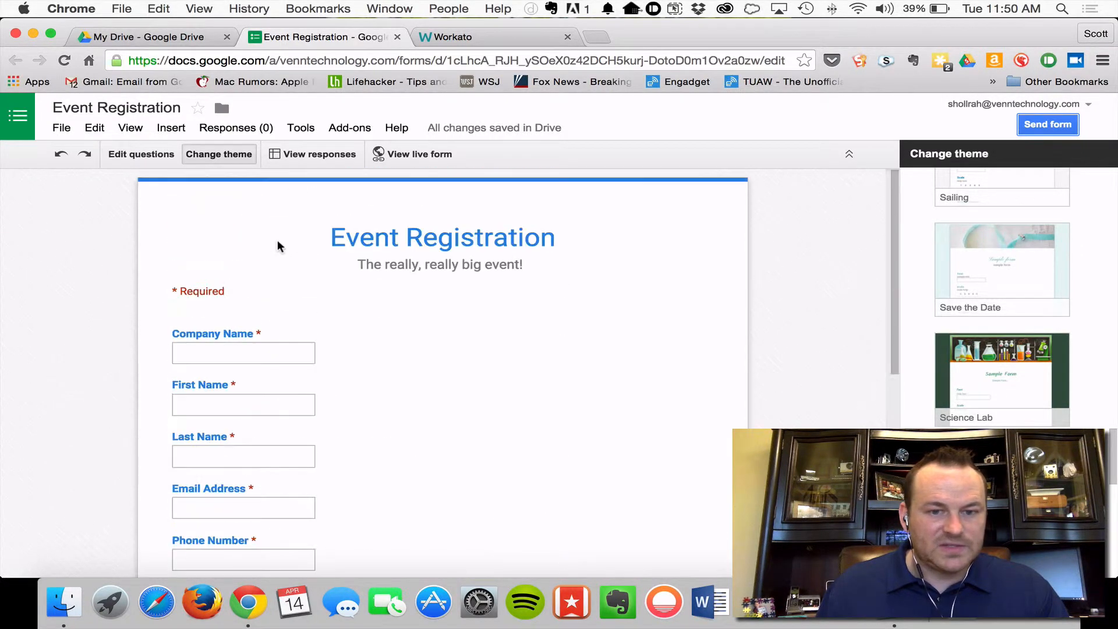
{"action": "left_click", "coordinate": [400, 155]}
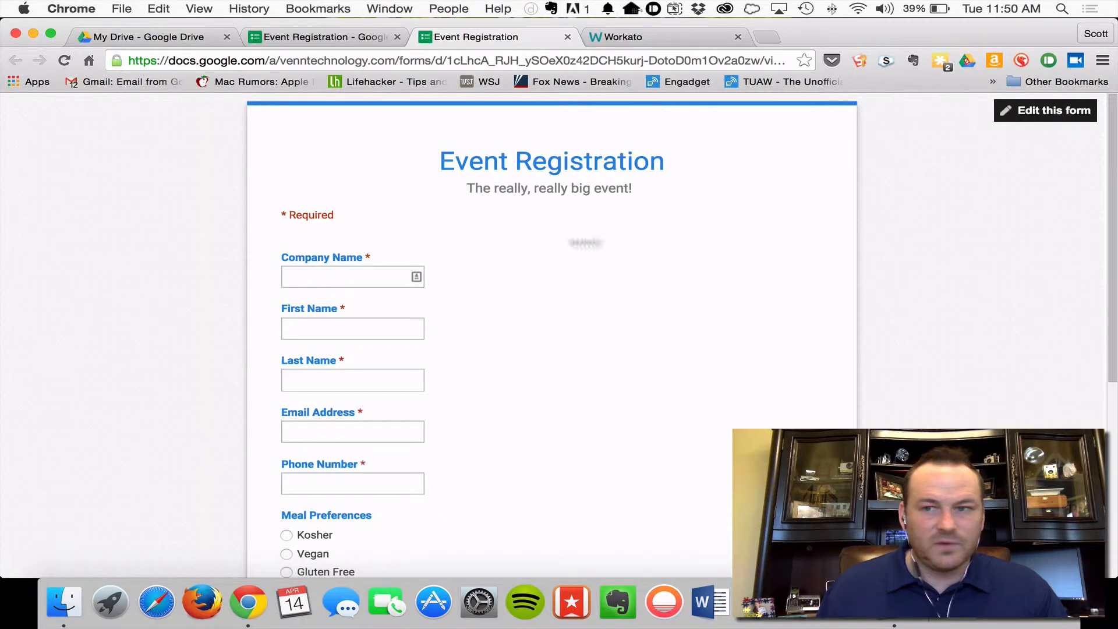
{"action": "scroll", "coordinate": [414, 355], "scroll_direction": "down", "scroll_amount": 6}
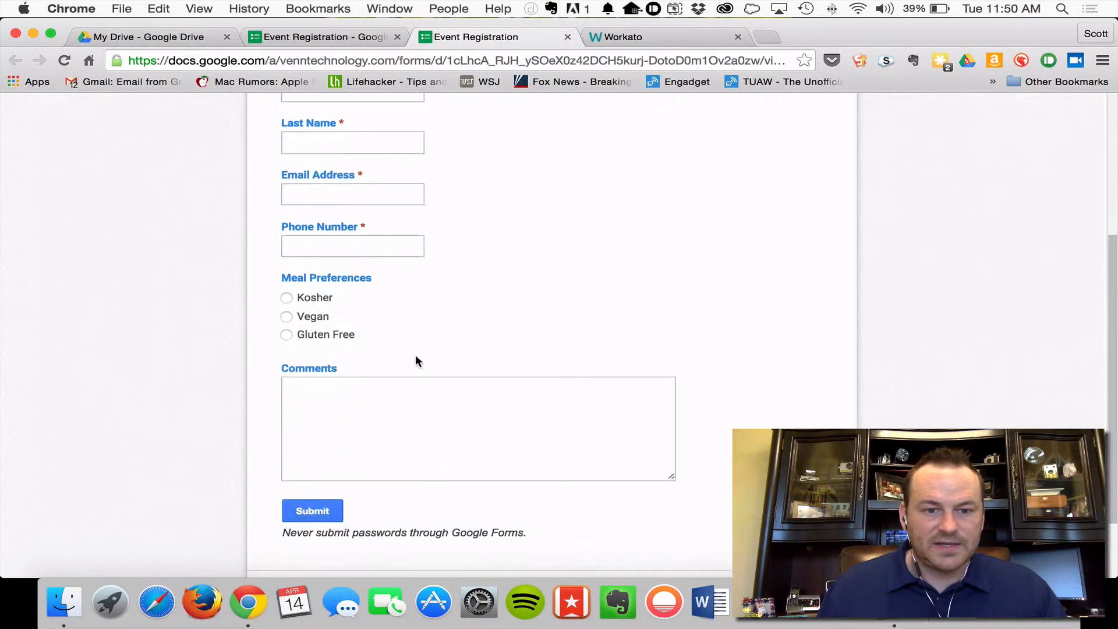
{"action": "scroll", "coordinate": [411, 344], "scroll_direction": "up", "scroll_amount": 6}
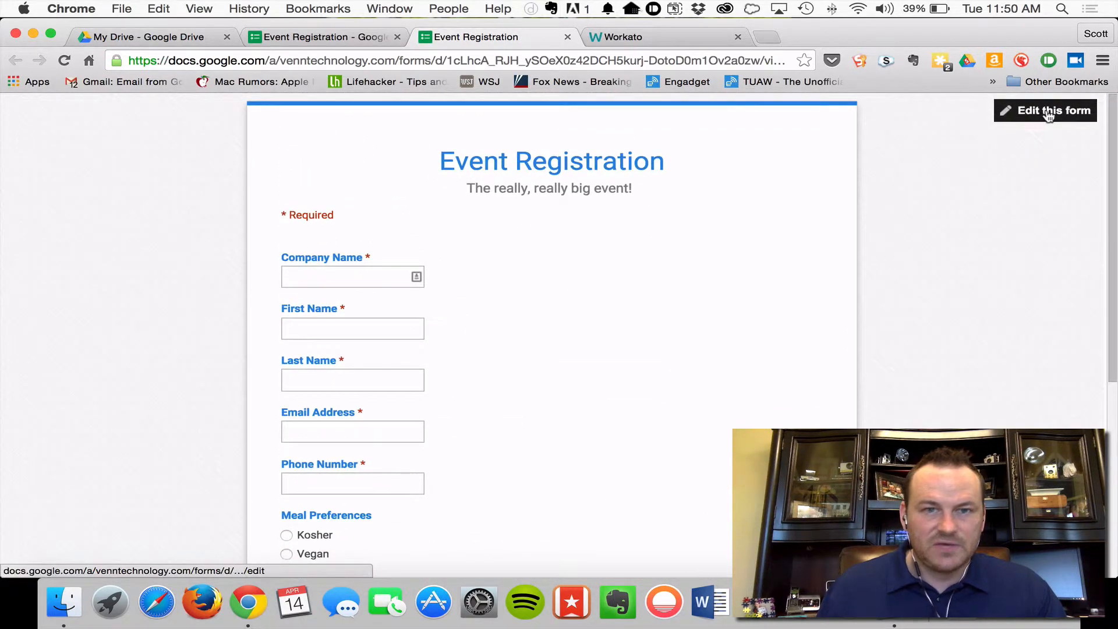
- Return to editing the form and set its response destination to a new spreadsheet named "Event Registration (Responses)"
{"action": "left_click", "coordinate": [323, 36]}
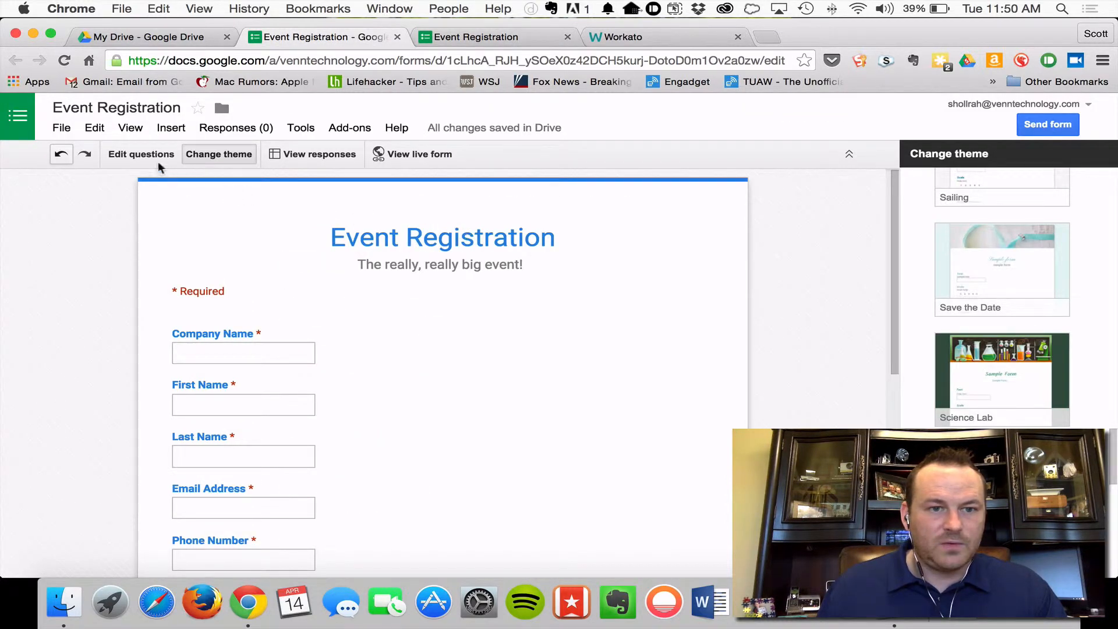
{"action": "left_click", "coordinate": [254, 130]}
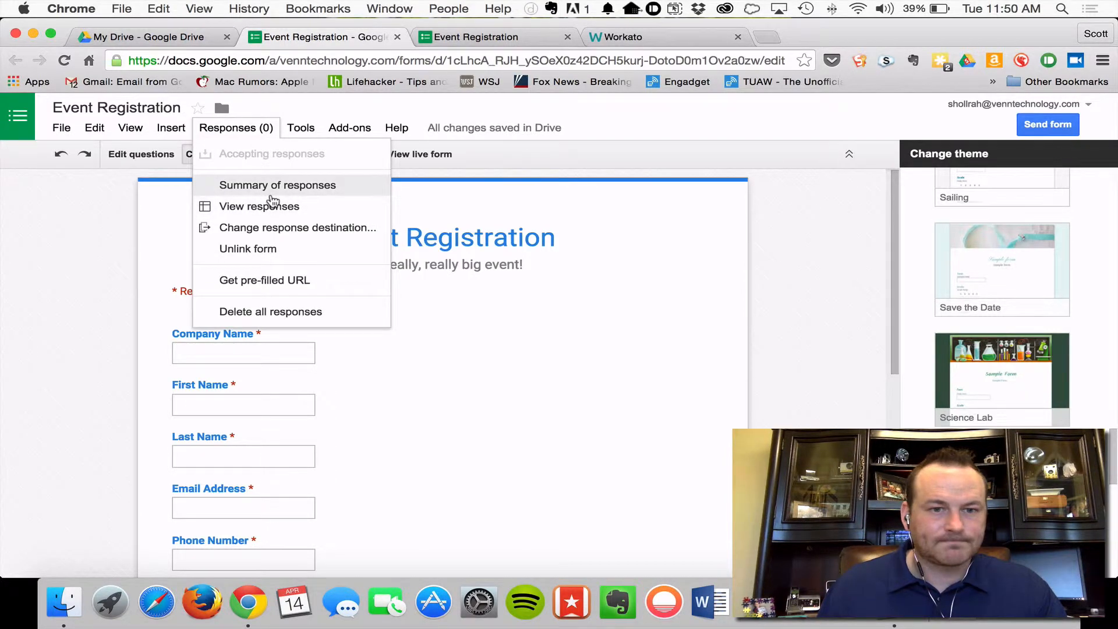
{"action": "left_click", "coordinate": [320, 231]}
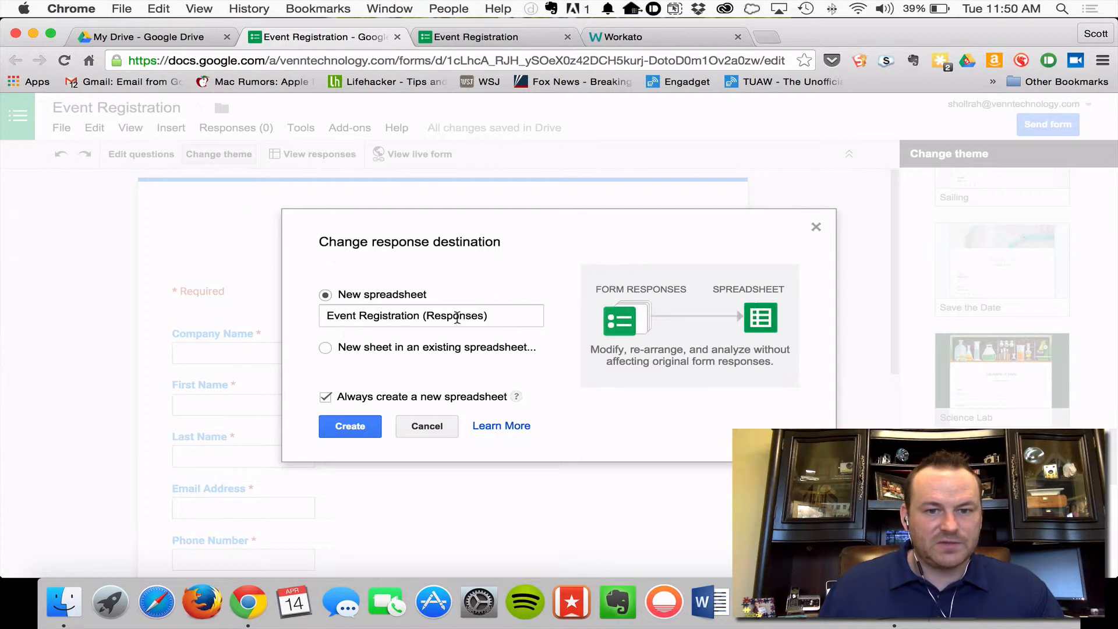
{"action": "left_click", "coordinate": [351, 427]}
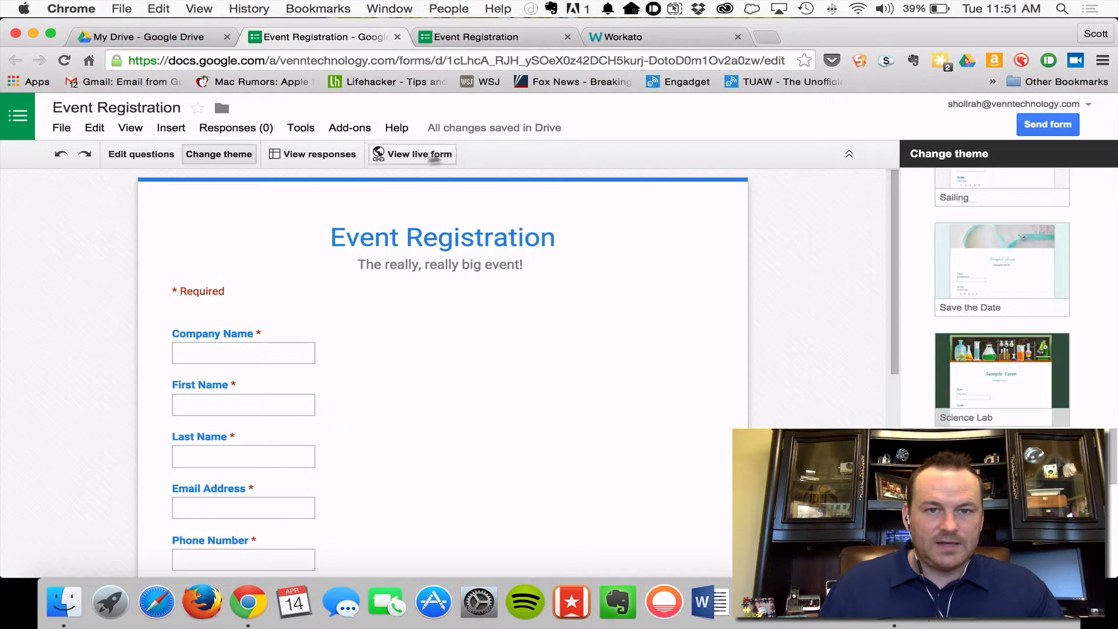
- Open the live Event Registration form and enter "Sterling Cooper" as the company name
{"action": "left_click", "coordinate": [427, 155]}
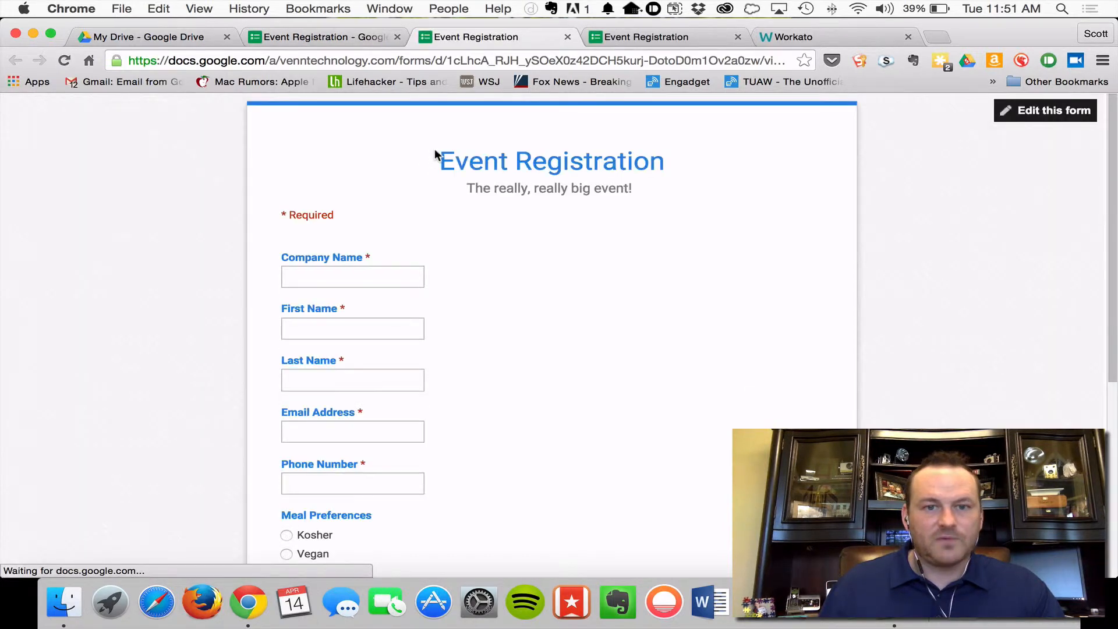
{"action": "left_click", "coordinate": [345, 274]}
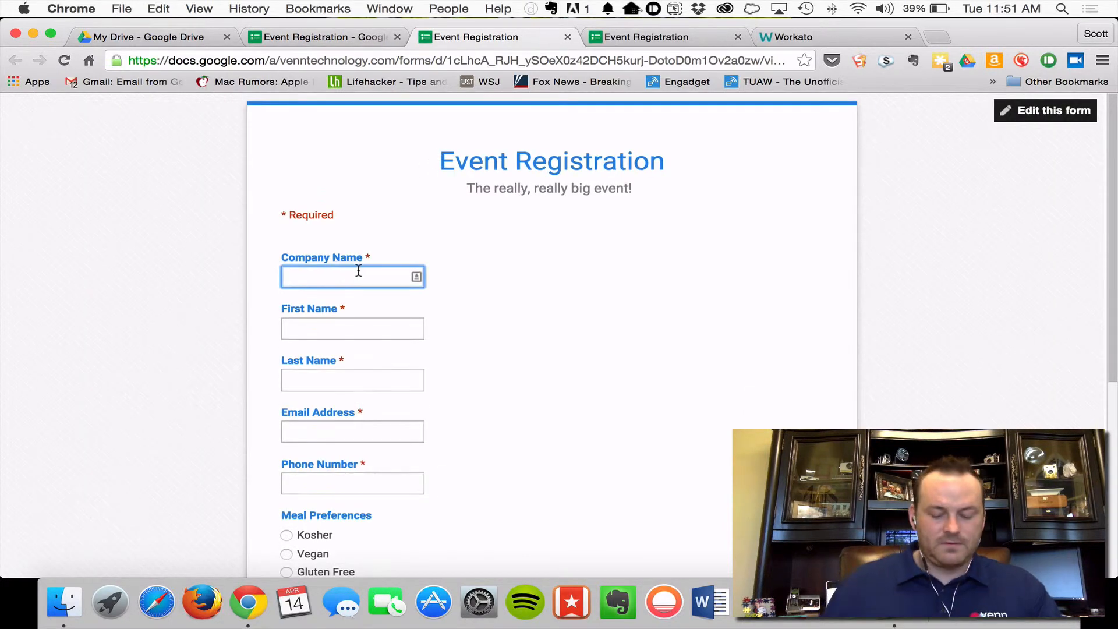
{"action": "type", "text": "Ster"}
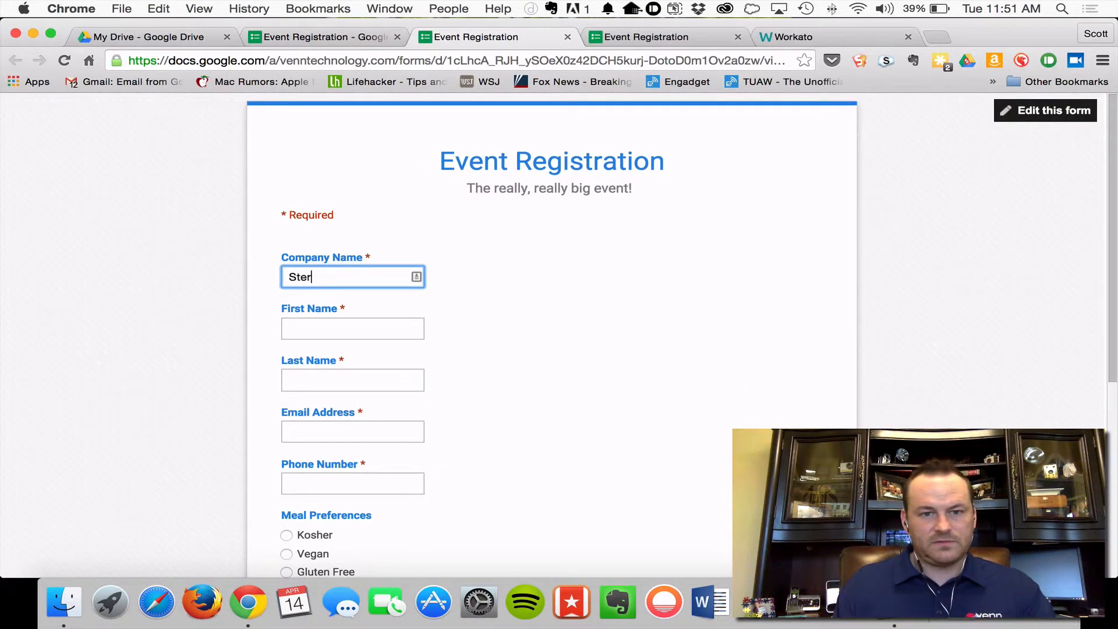
{"action": "type", "text": "lin"}
{"action": "key", "text": "BackSpace"}
{"action": "type", "text": "ing Cooper"}
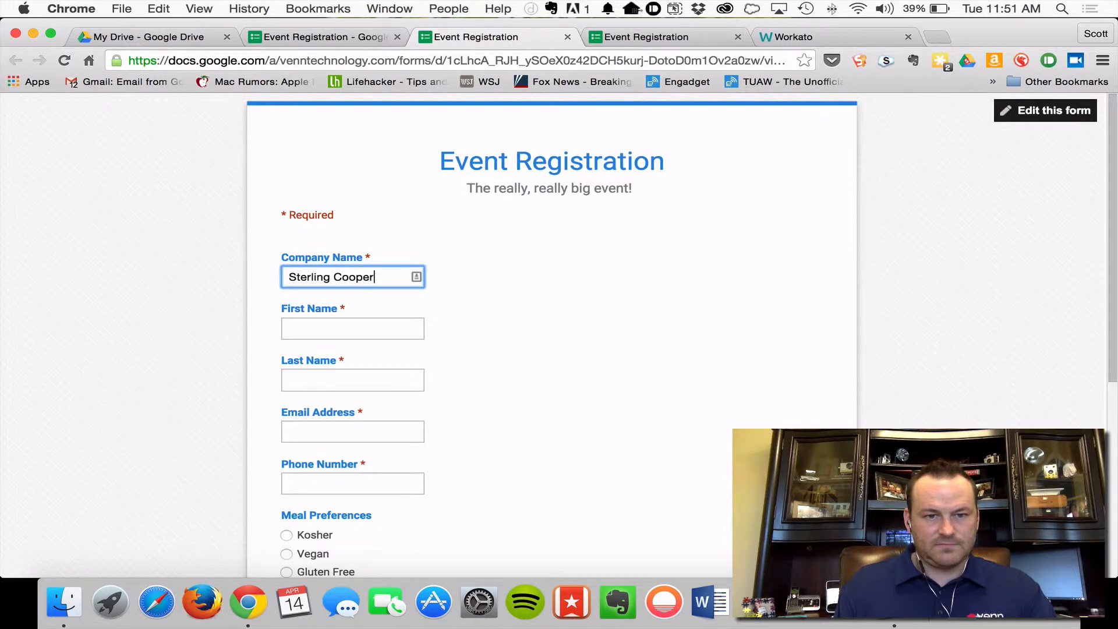
- Fill in the registrant's first name and last name in the live form
{"action": "key", "text": "Tab"}
{"action": "type", "text": "Don"}
{"action": "key", "text": "Tab"}
{"action": "type", "text": "Dra"}
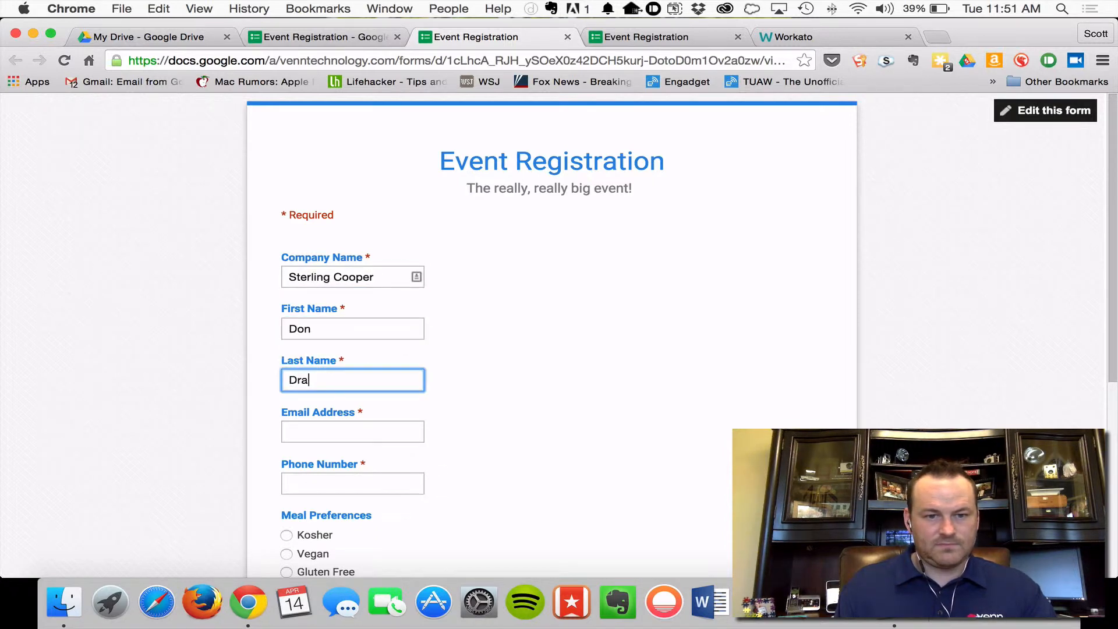
{"action": "type", "text": "per"}
- Fill in the registrant's email address and phone number in the live form
{"action": "key", "text": "Tab"}
{"action": "type", "text": "ddraper@"}
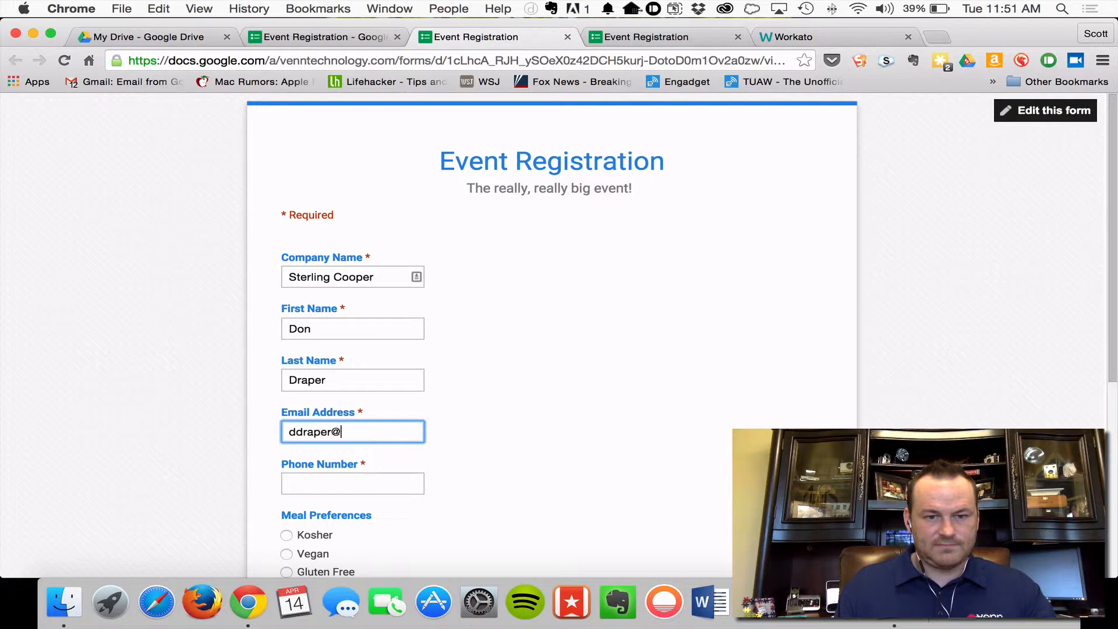
{"action": "type", "text": "nota"}
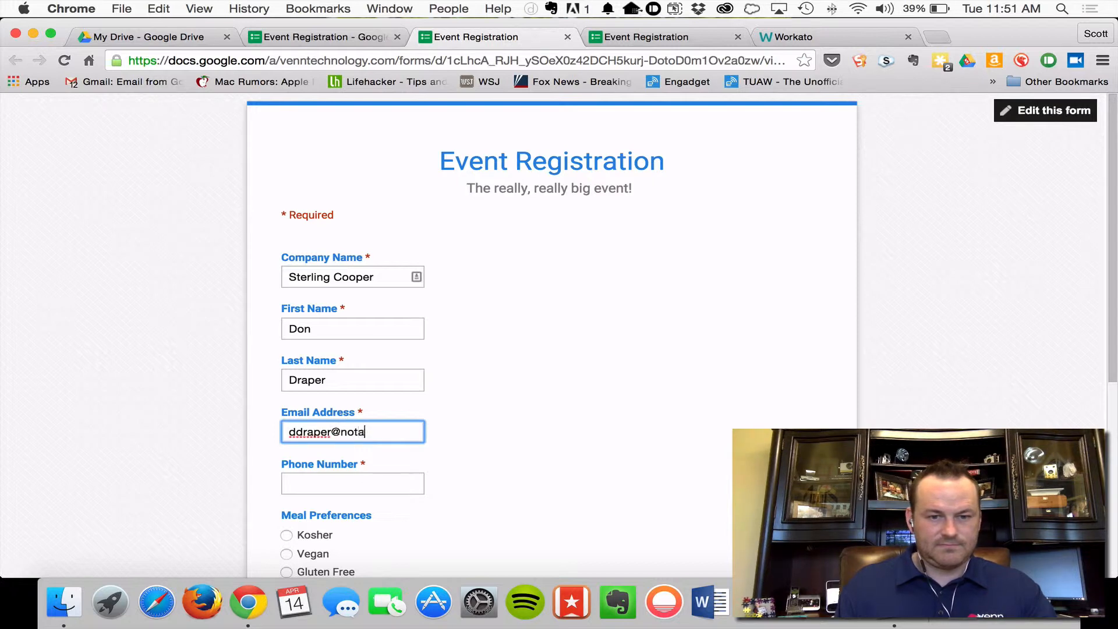
{"action": "type", "text": "realcompany"}
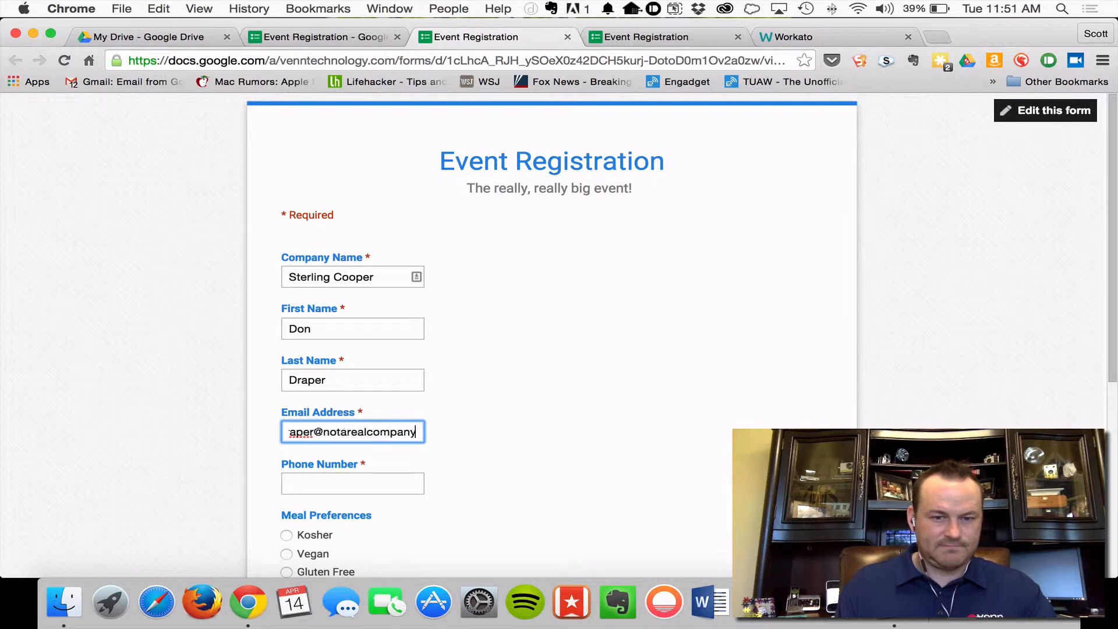
{"action": "type", "text": ".com"}
{"action": "key", "text": "Tab"}
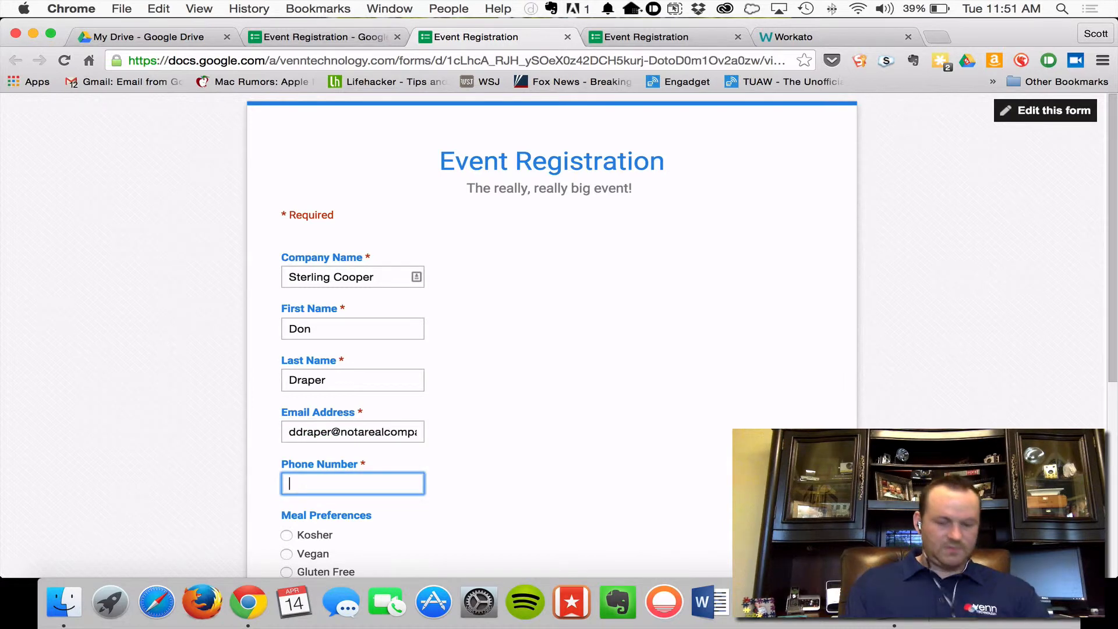
{"action": "type", "text": "555"}
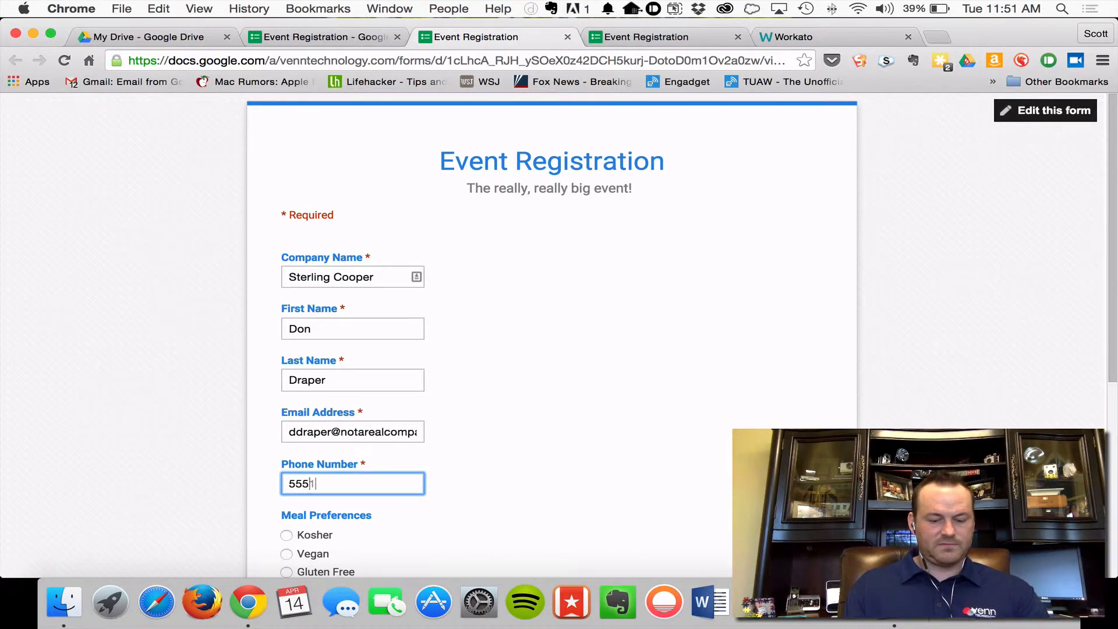
{"action": "type", "text": "1234"}
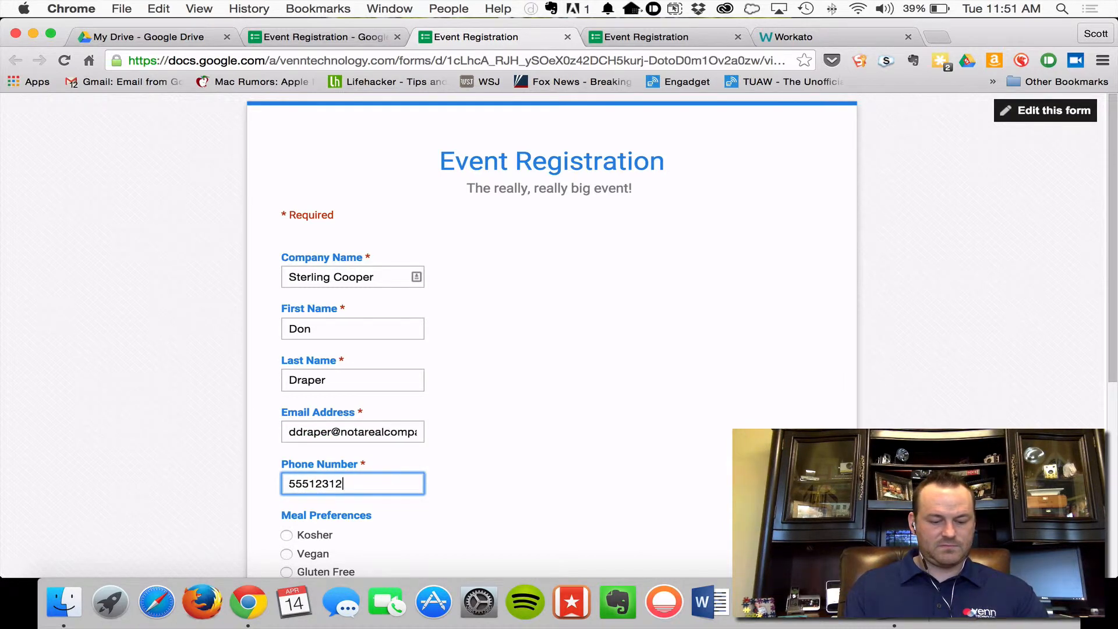
{"action": "key", "text": "Tab"}
- Enter the comment "Looking forward to this" without choosing a meal preference, and submit the registration
{"action": "scroll", "coordinate": [532, 300], "scroll_direction": "down", "scroll_amount": 3}
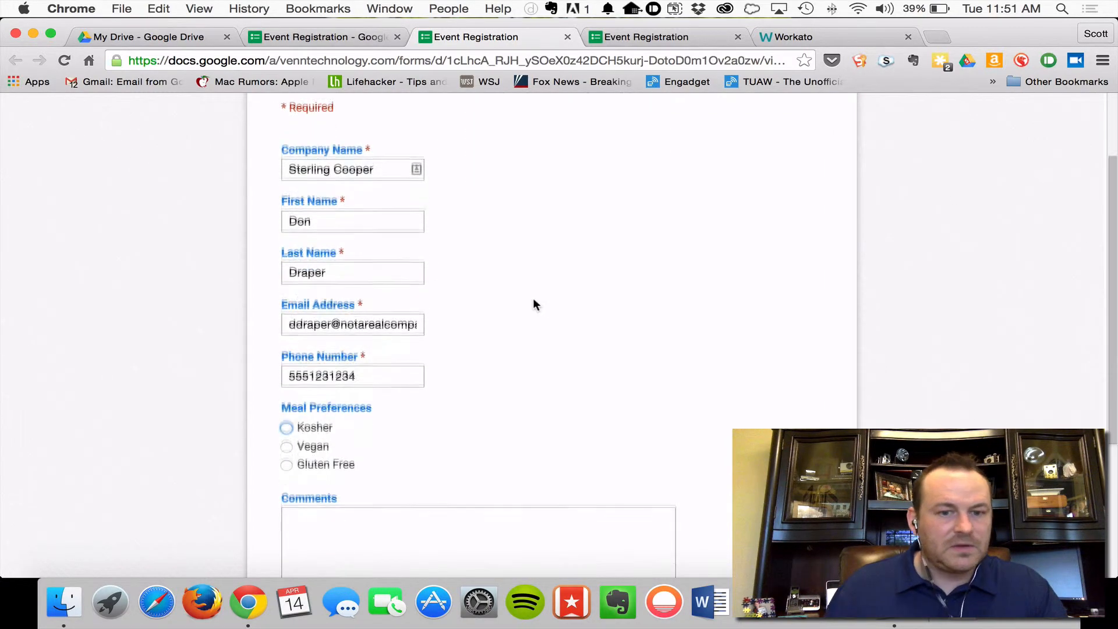
{"action": "scroll", "coordinate": [536, 309], "scroll_direction": "down", "scroll_amount": 2}
{"action": "left_click", "coordinate": [364, 434]}
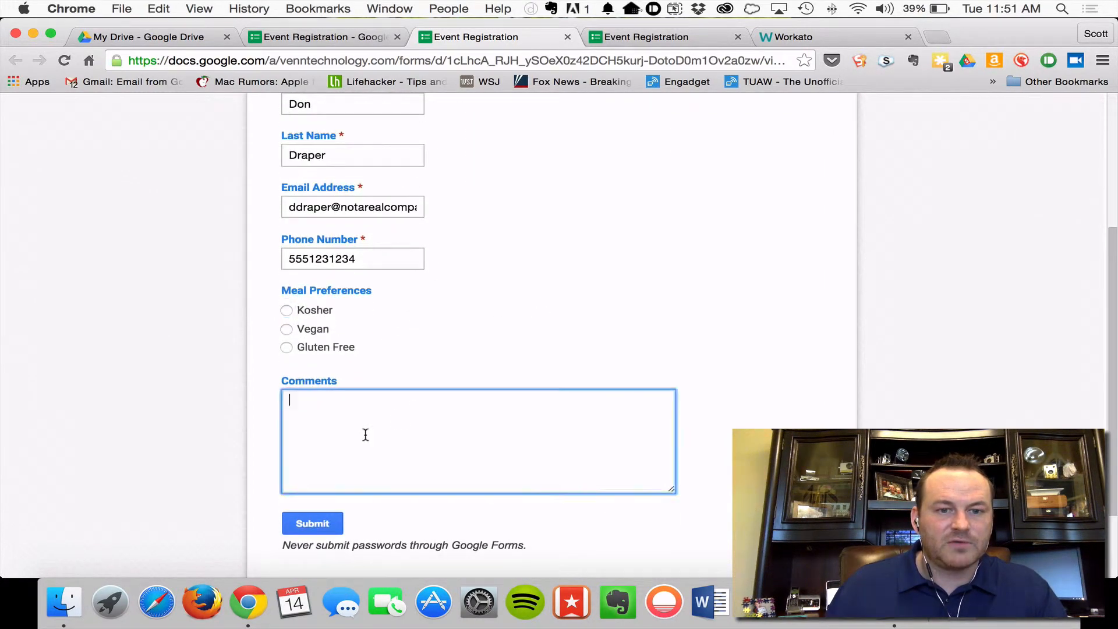
{"action": "type", "text": "Looking fo"}
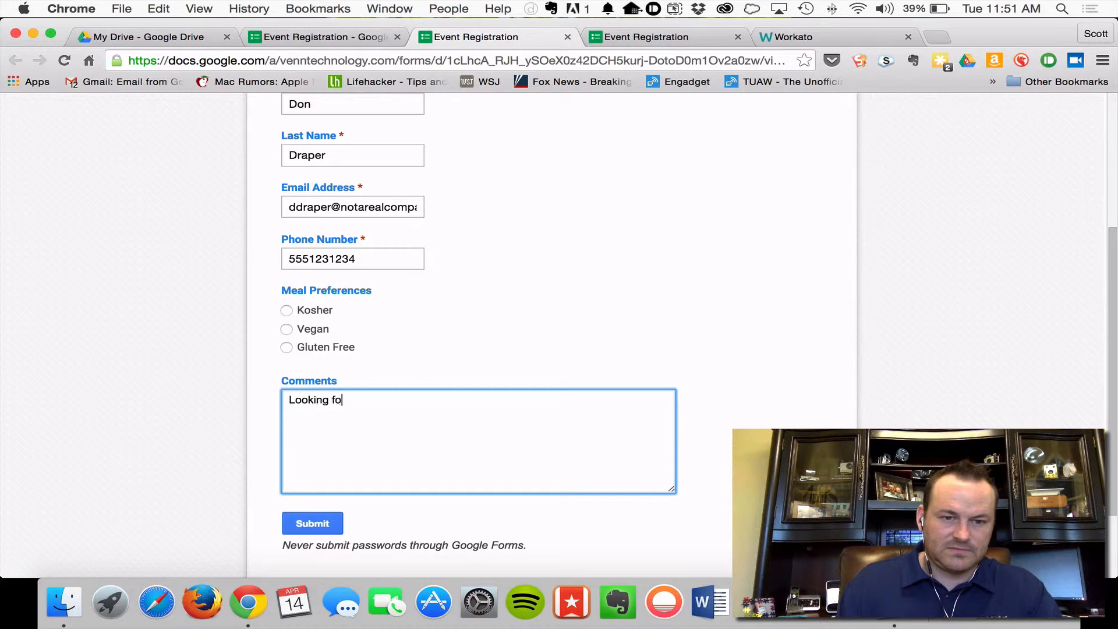
{"action": "type", "text": "rward to this"}
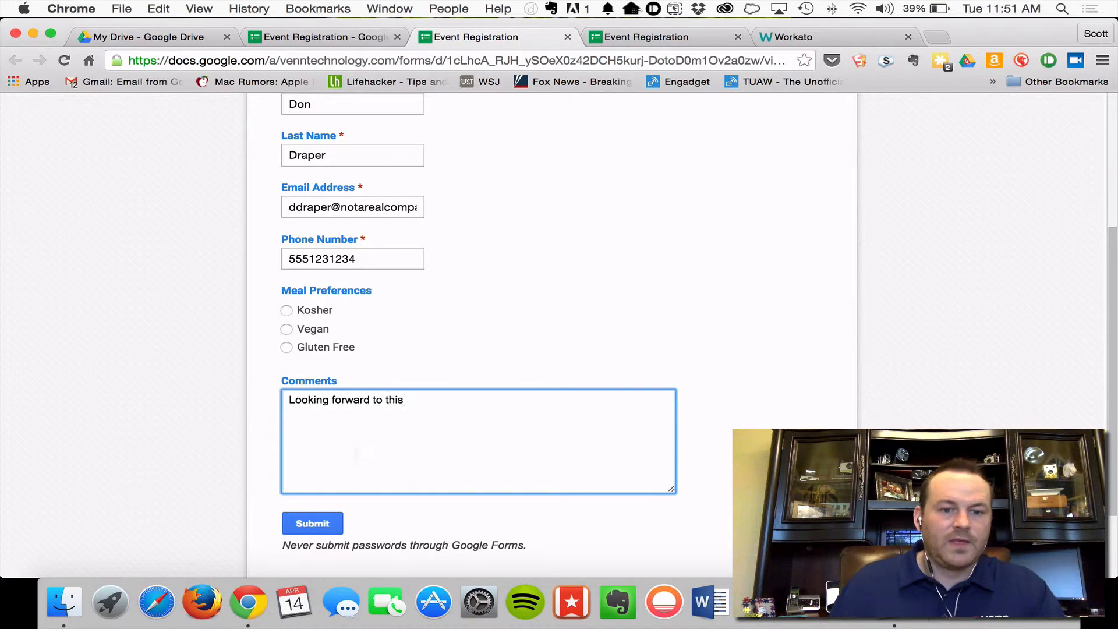
{"action": "left_click", "coordinate": [306, 526]}
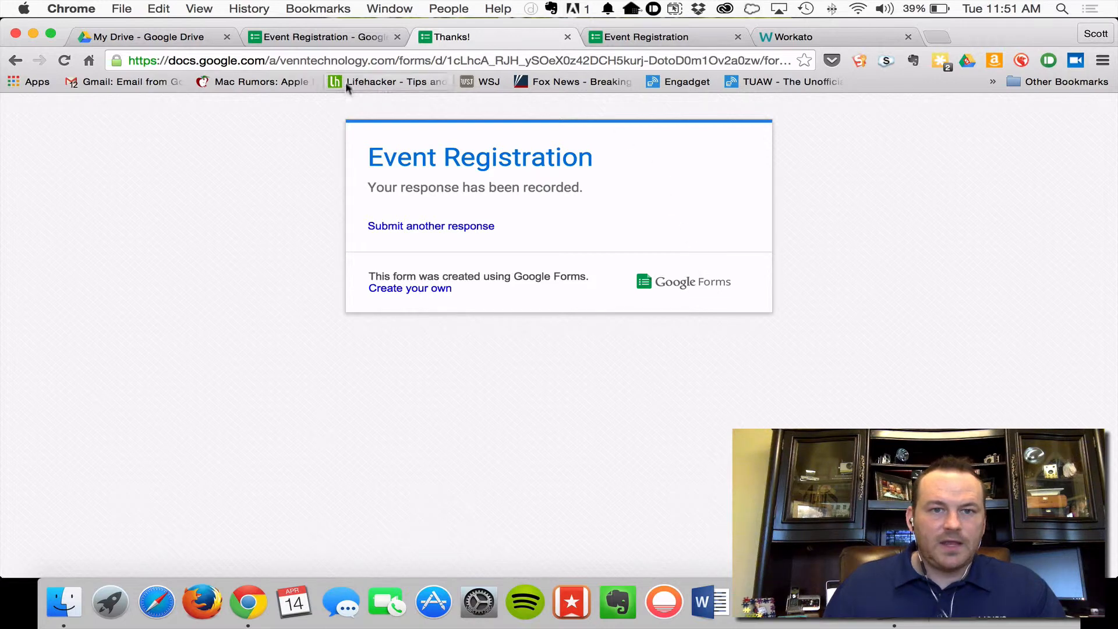
- Return to the form editor and open the responses spreadsheet to examine the submitted registration across its columns
{"action": "left_click", "coordinate": [621, 35]}
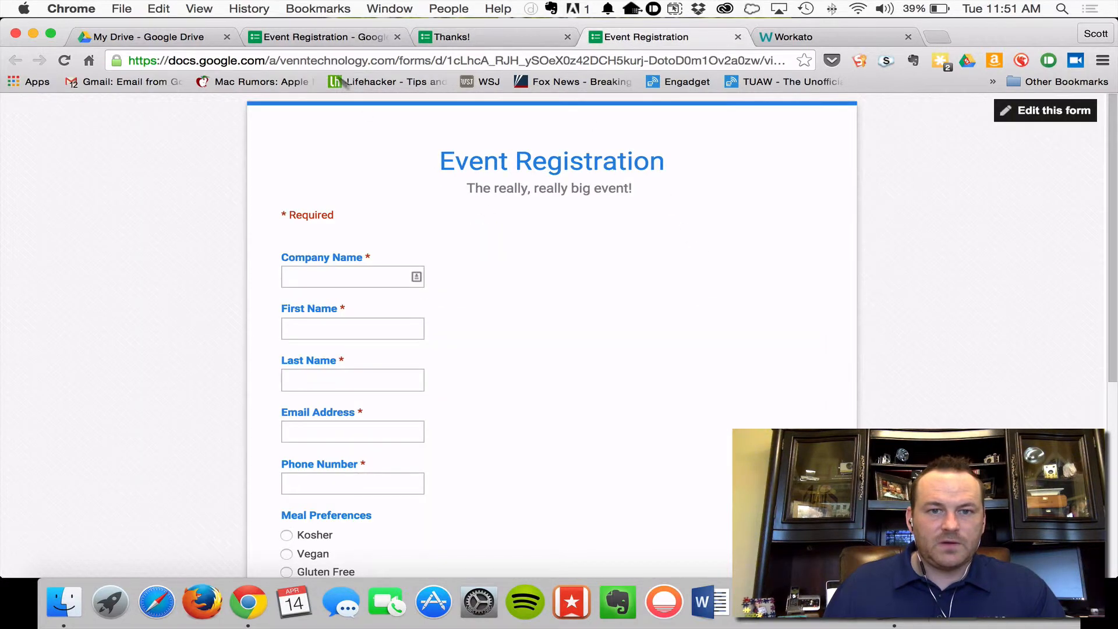
{"action": "left_click", "coordinate": [326, 35]}
{"action": "left_click", "coordinate": [313, 152]}
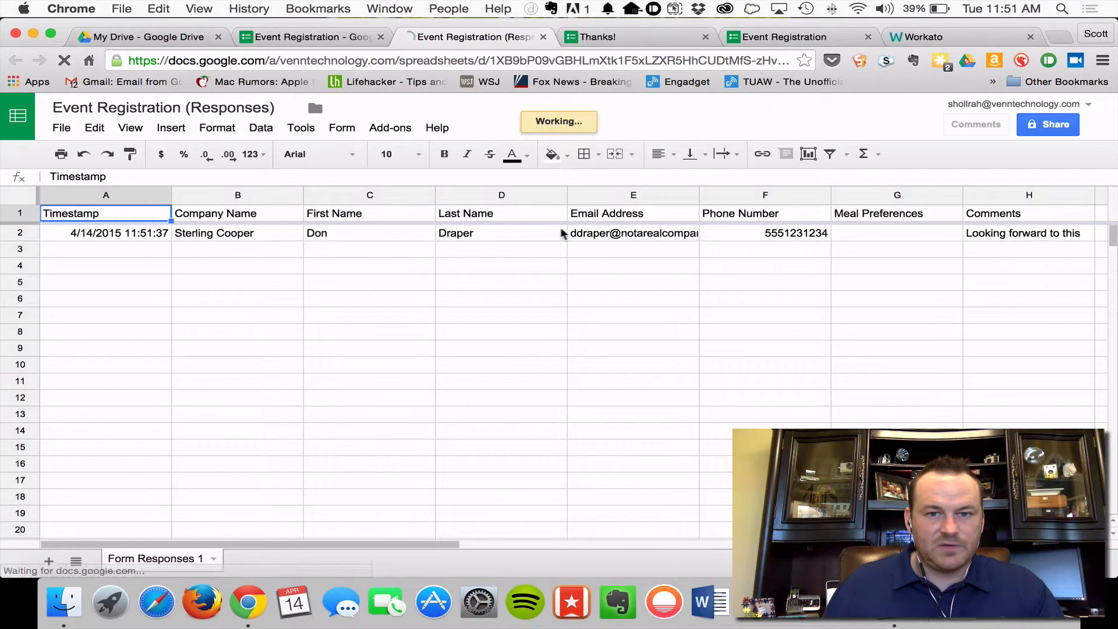
{"action": "scroll", "coordinate": [509, 213], "scroll_direction": "right", "scroll_amount": 10}
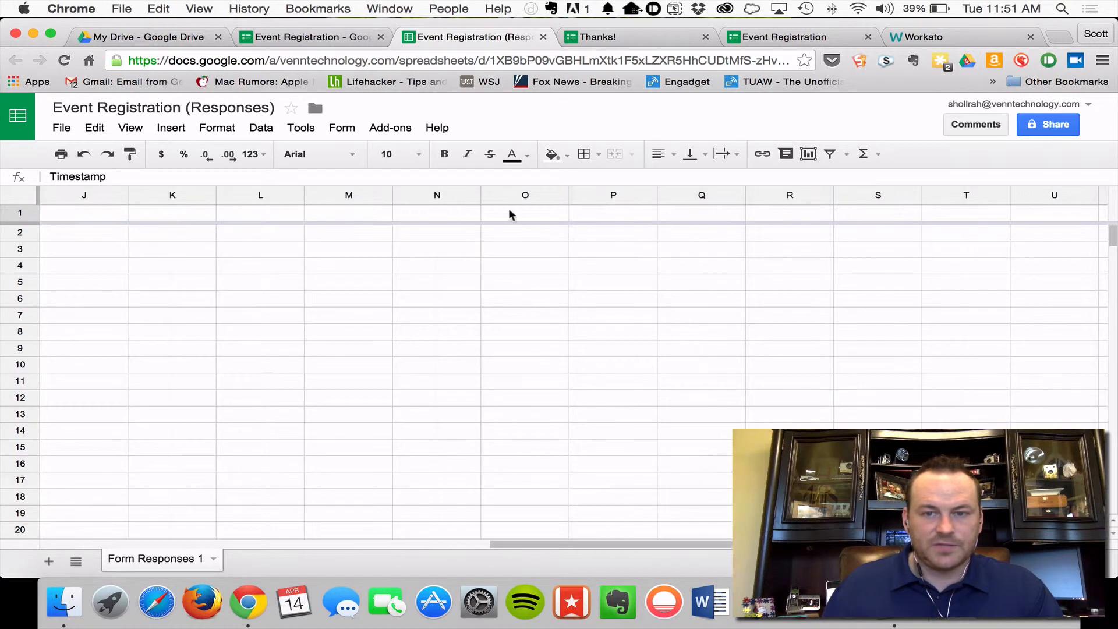
{"action": "scroll", "coordinate": [512, 217], "scroll_direction": "left", "scroll_amount": 10}
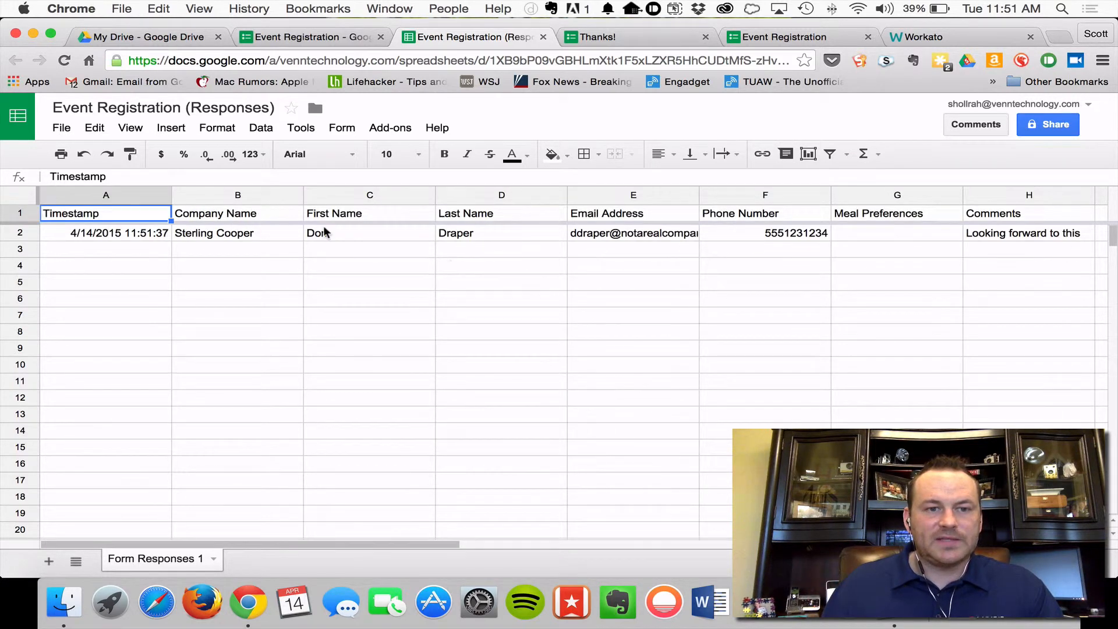